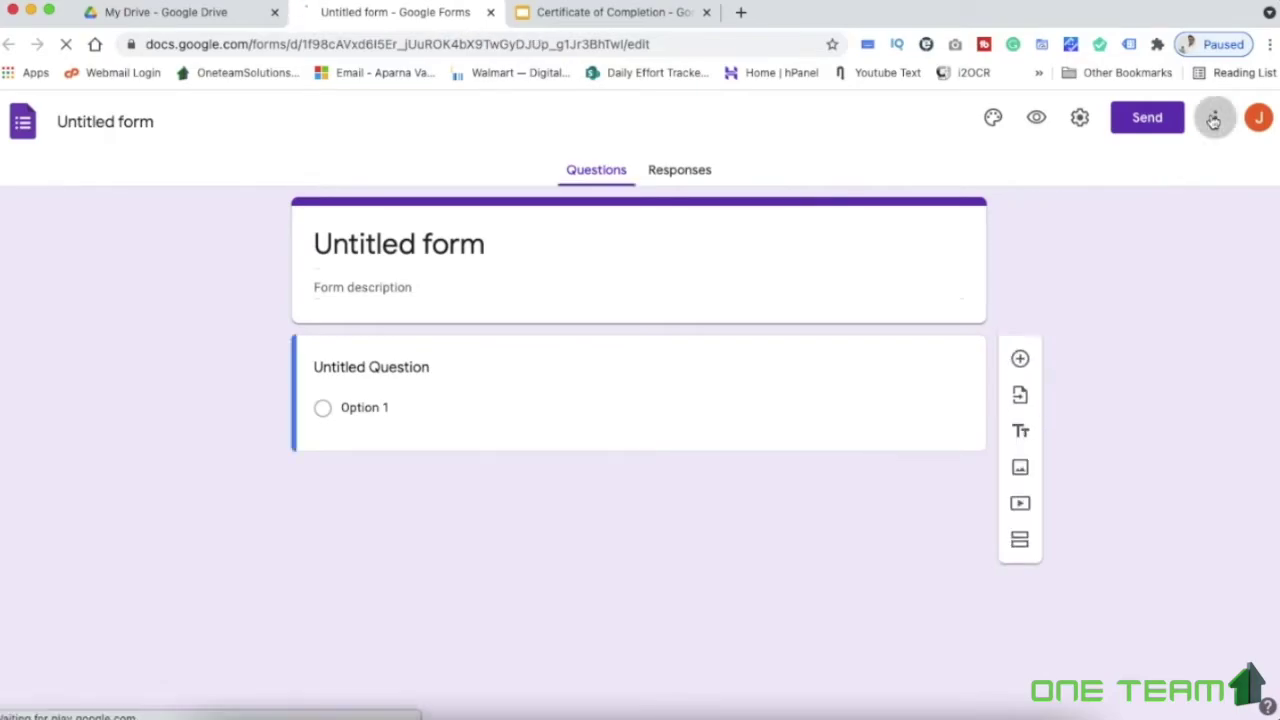
Search the Workspace Marketplace for 'certify', open the installed Certify'em add-on, then close the Marketplace
{"action": "left_click", "coordinate": [1214, 119]}
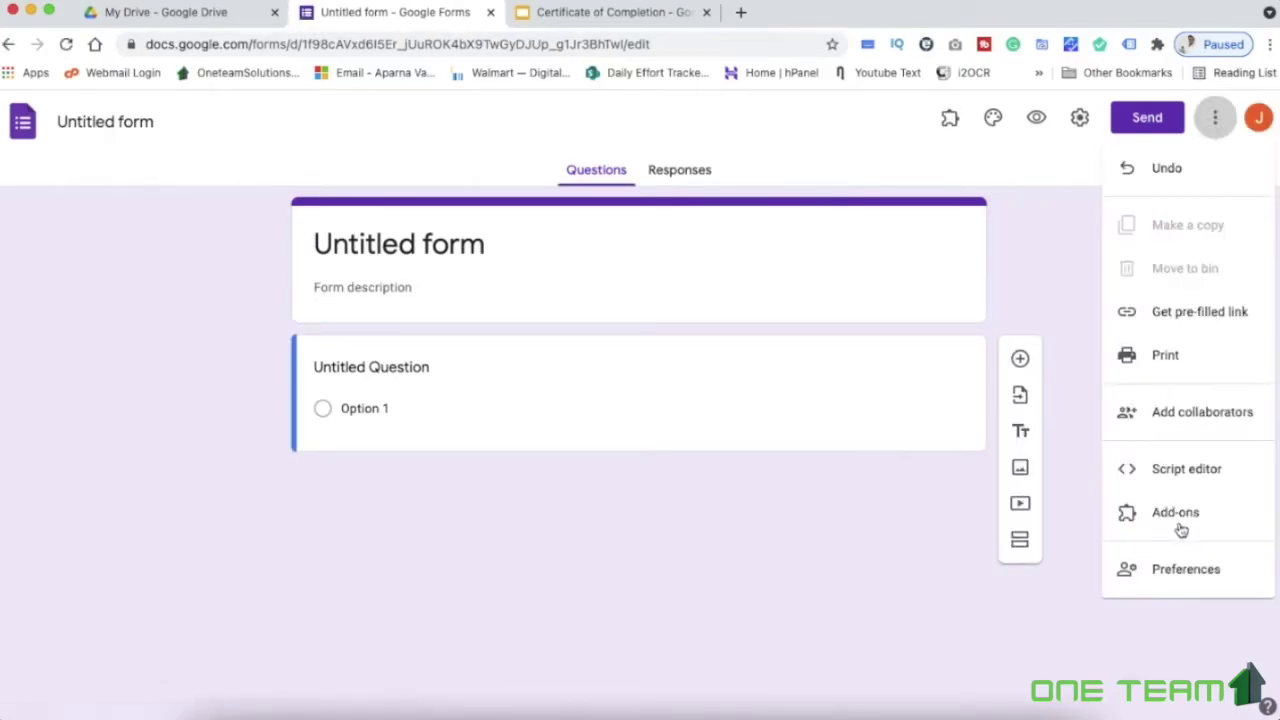
{"action": "left_click", "coordinate": [1180, 525]}
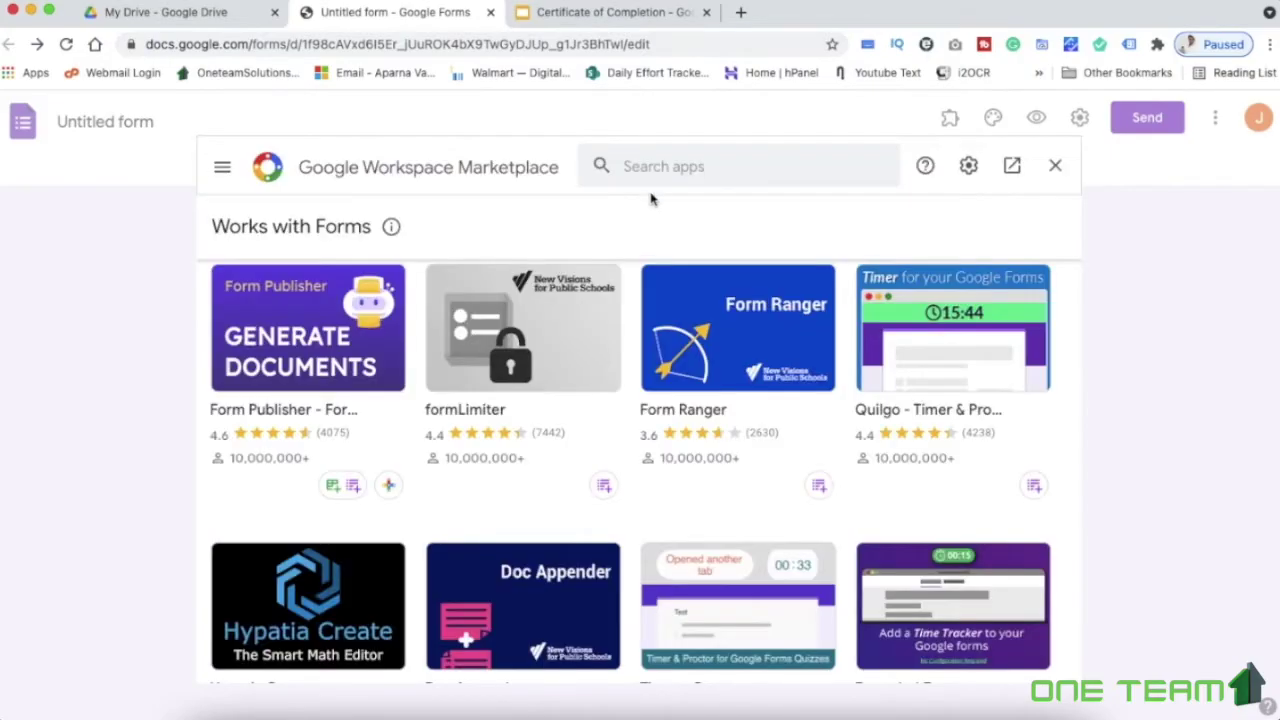
{"action": "left_click", "coordinate": [658, 167]}
{"action": "type", "text": "ce"}
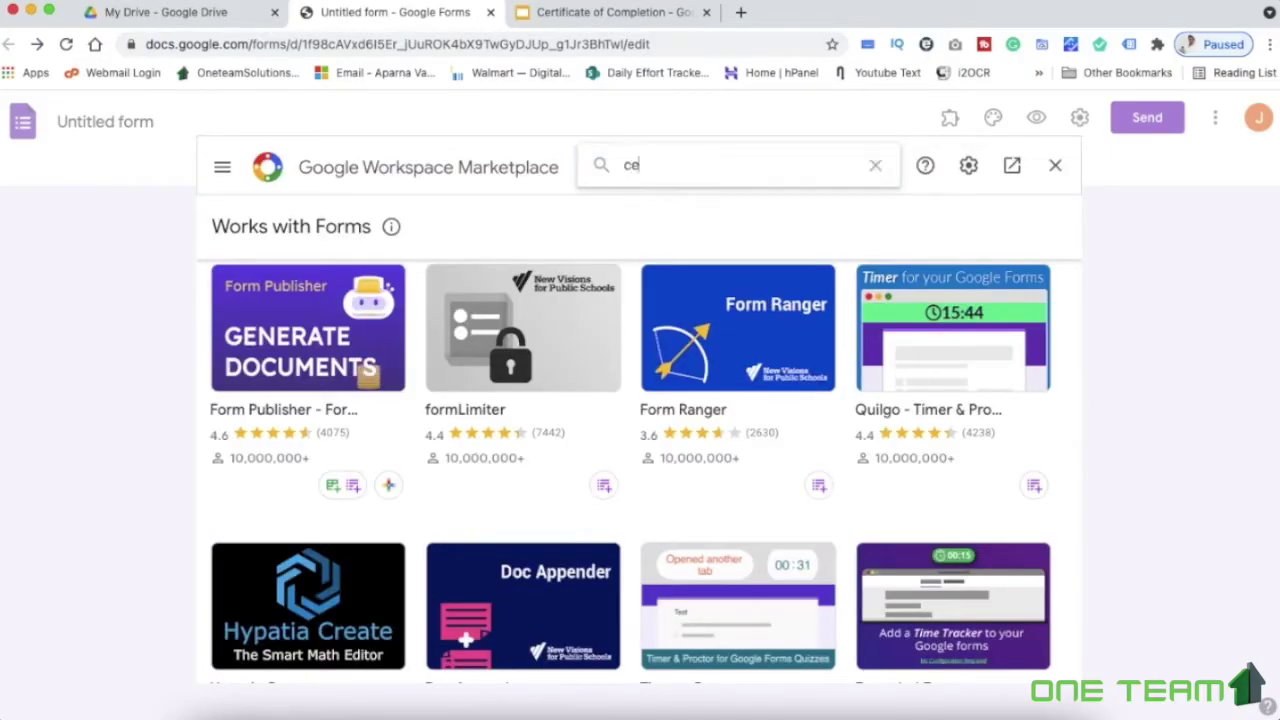
{"action": "type", "text": "rtify"}
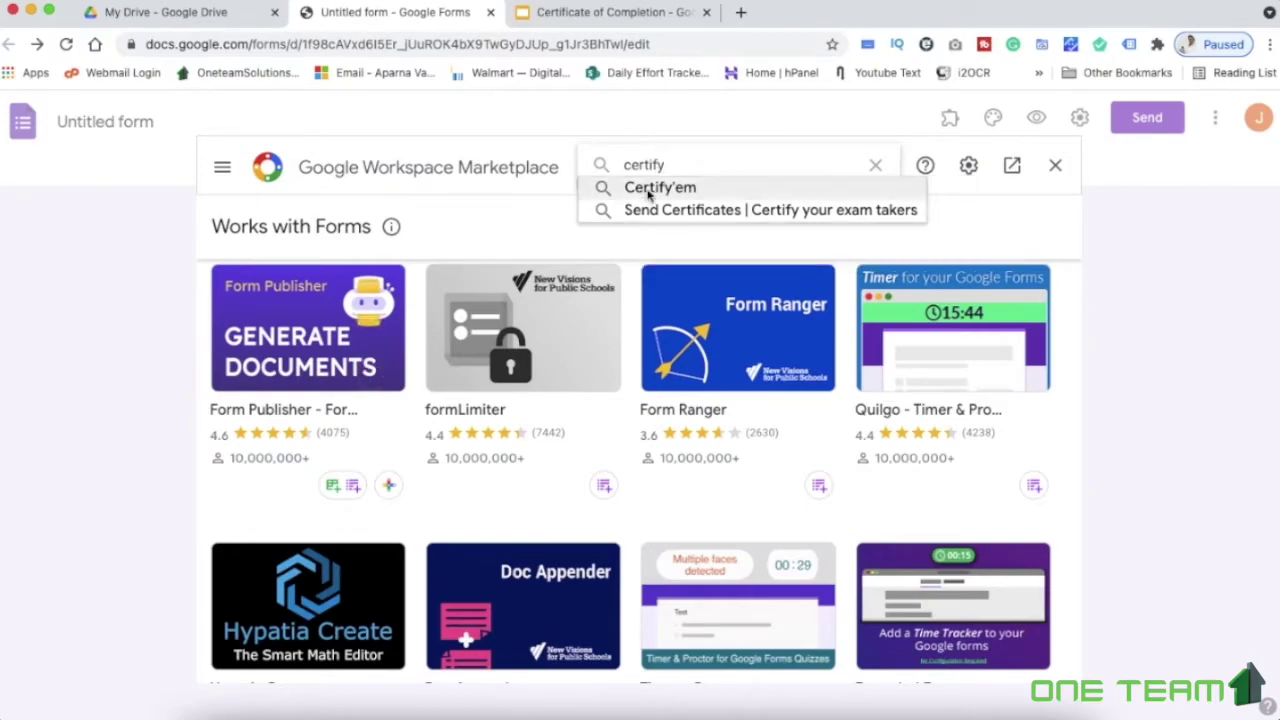
{"action": "left_click", "coordinate": [673, 192]}
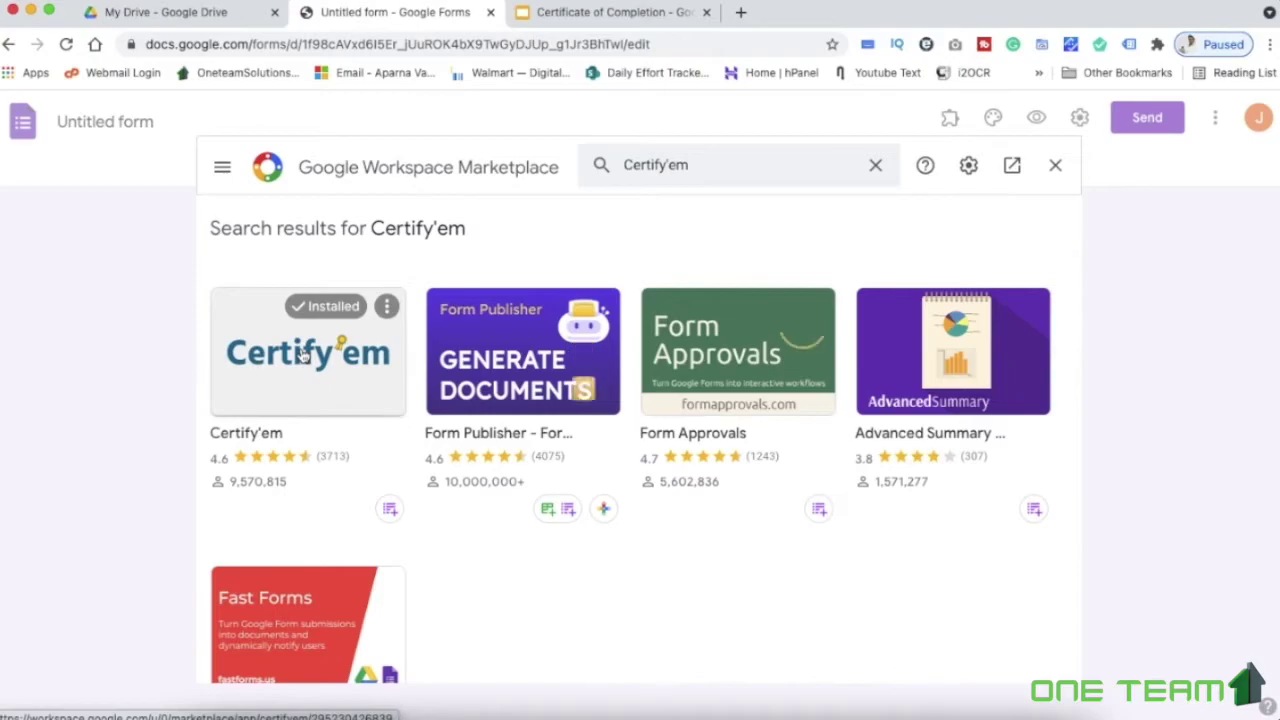
{"action": "left_click", "coordinate": [303, 355]}
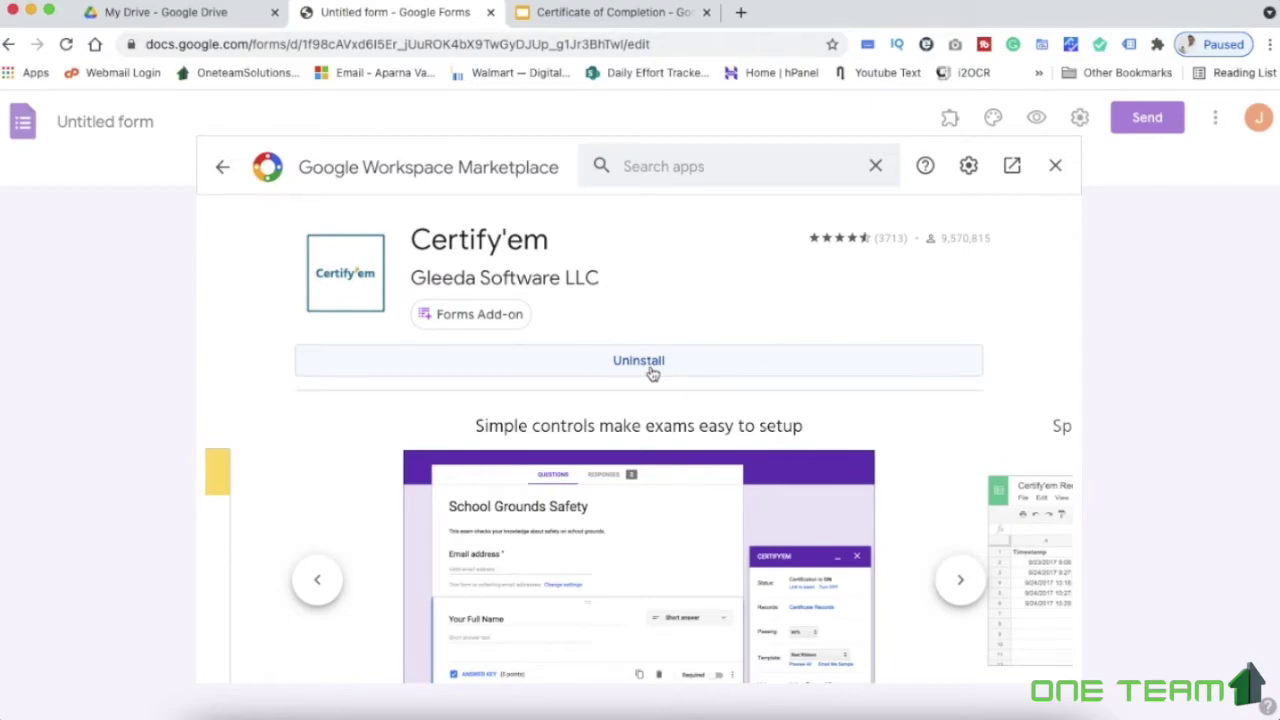
{"action": "left_click", "coordinate": [1055, 167]}
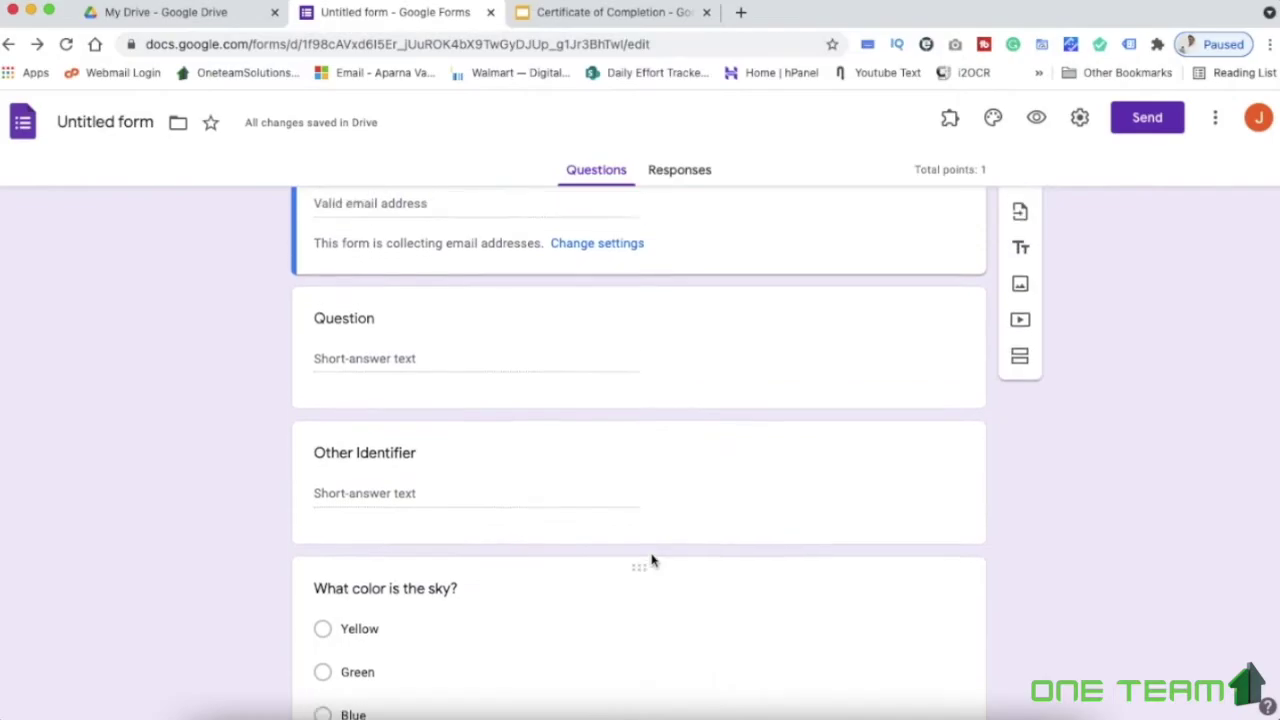
Enable Certify'em in this quiz, complete its Get Started setup, and dismiss the enabled notice
{"action": "left_click", "coordinate": [950, 118]}
{"action": "left_click", "coordinate": [958, 168]}
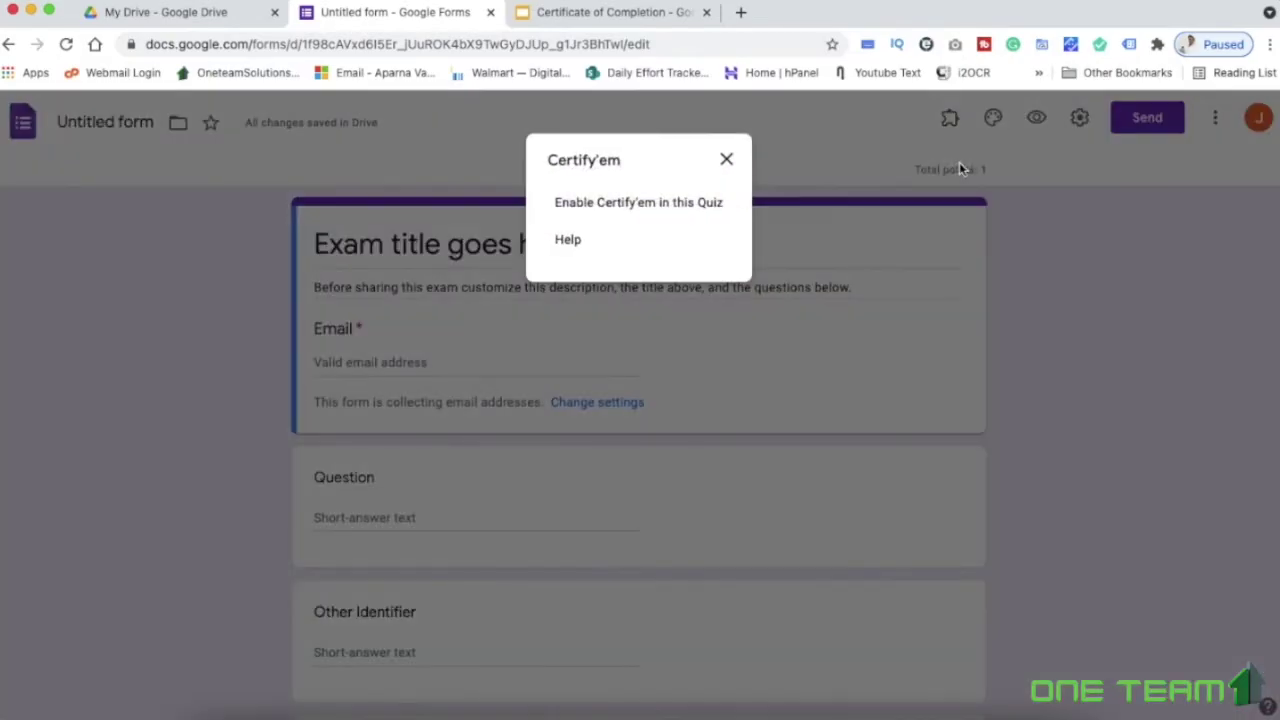
{"action": "left_click", "coordinate": [650, 203]}
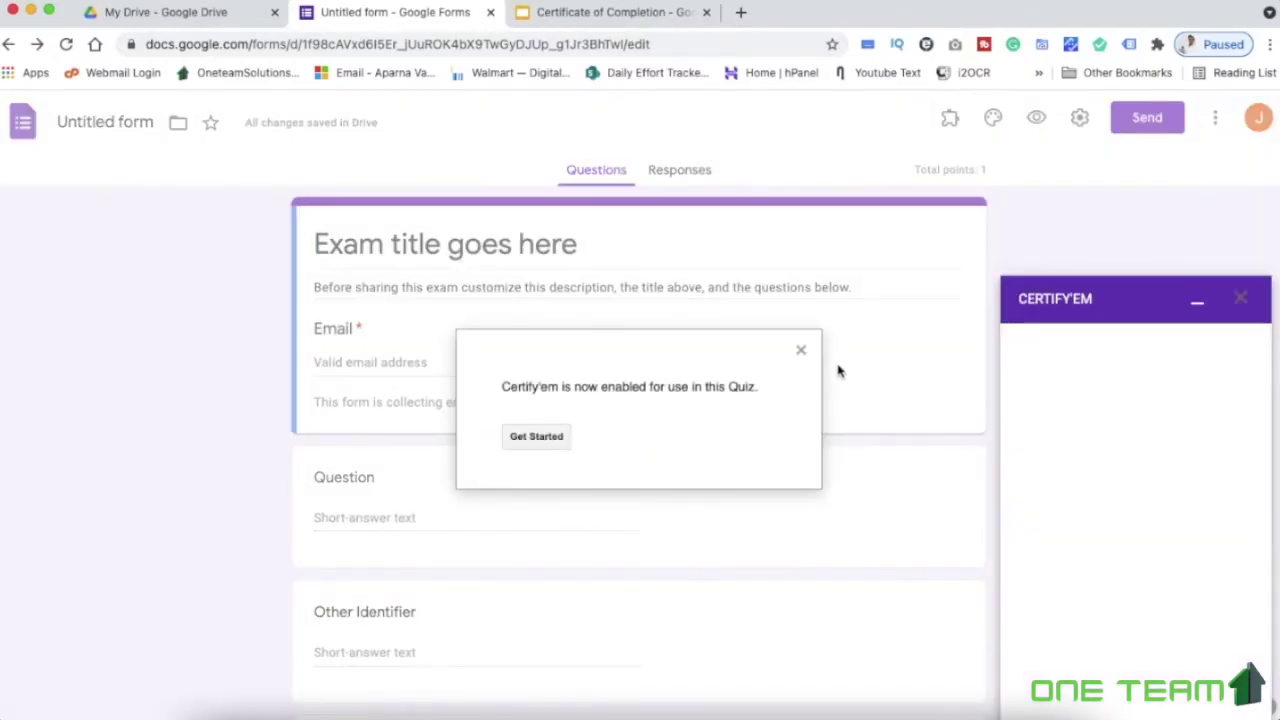
{"action": "left_click", "coordinate": [538, 440]}
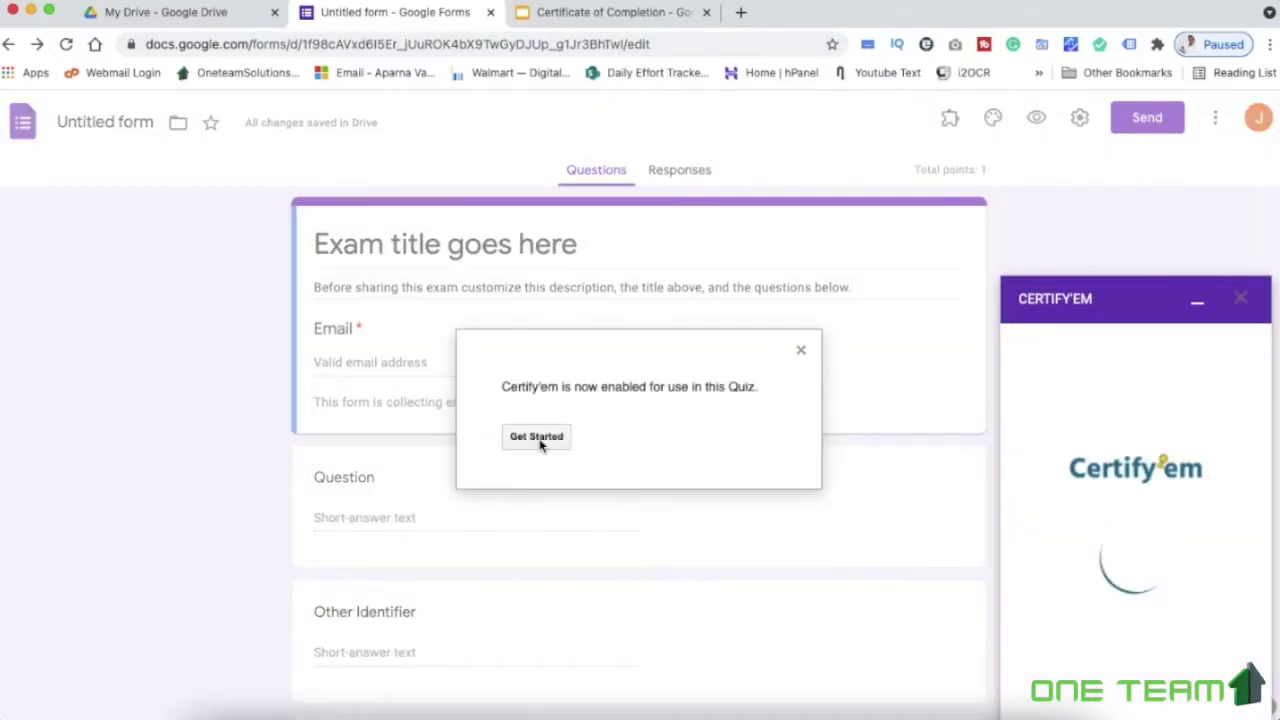
{"action": "left_click", "coordinate": [537, 437]}
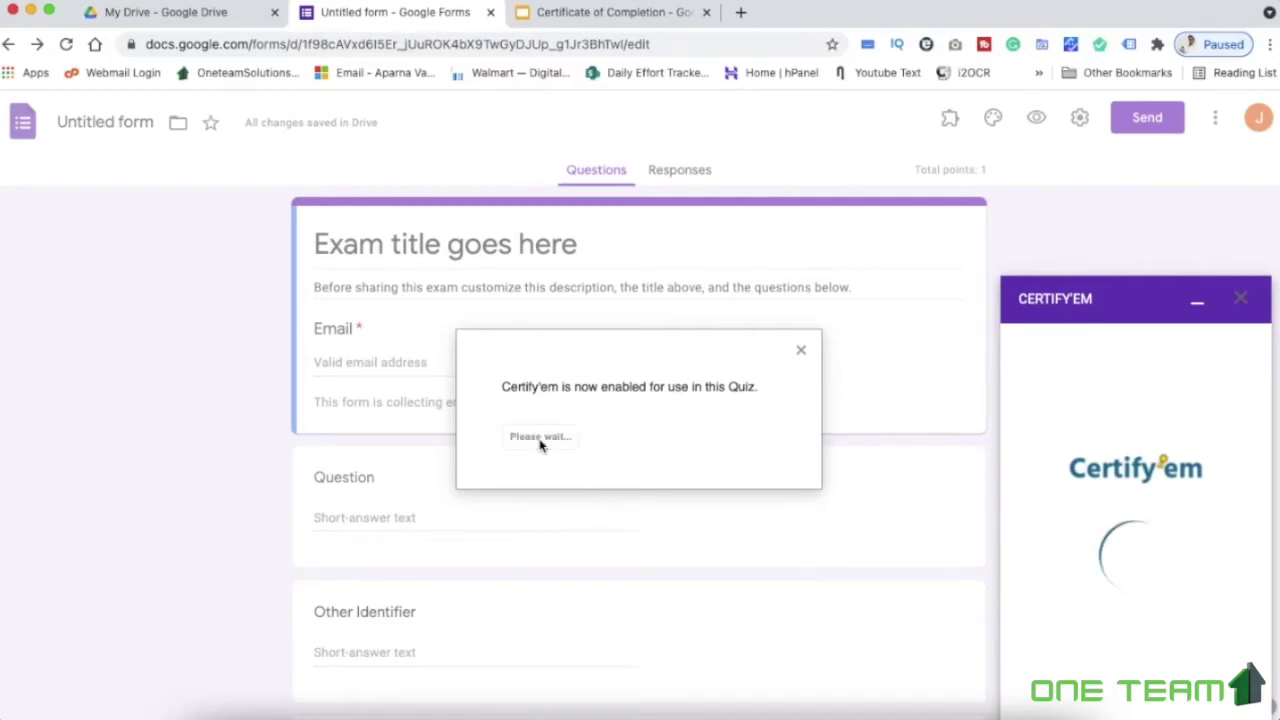
{"action": "left_click", "coordinate": [801, 351]}
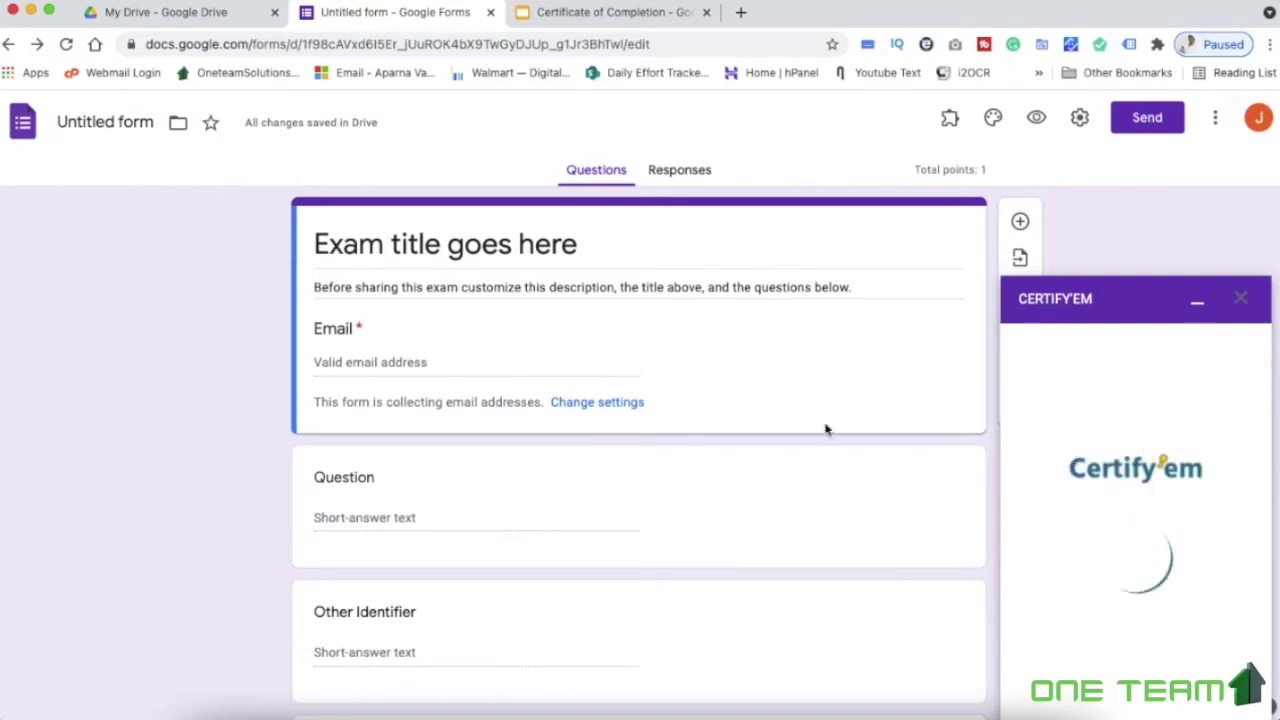
Retitle the form 'Certificate of Completion' and delete the placeholder description
{"action": "triple_click", "coordinate": [445, 244]}
{"action": "type", "text": "Certificate of "}
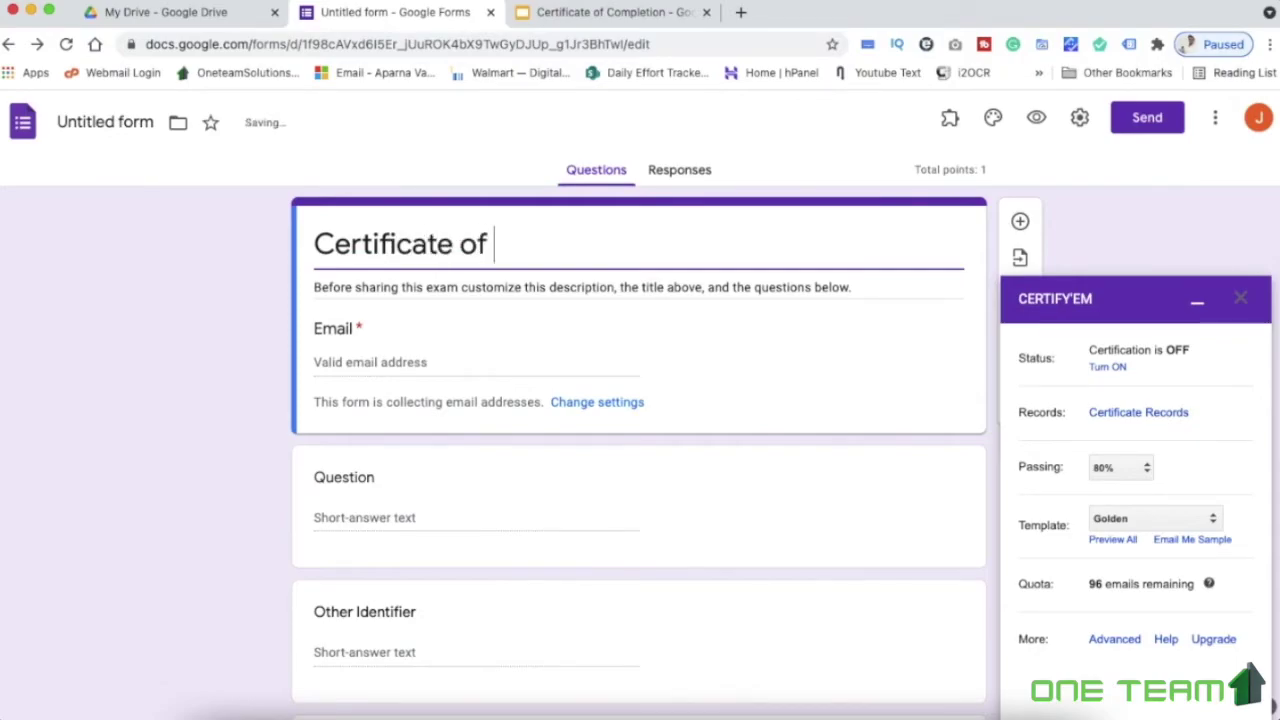
{"action": "type", "text": "Completion"}
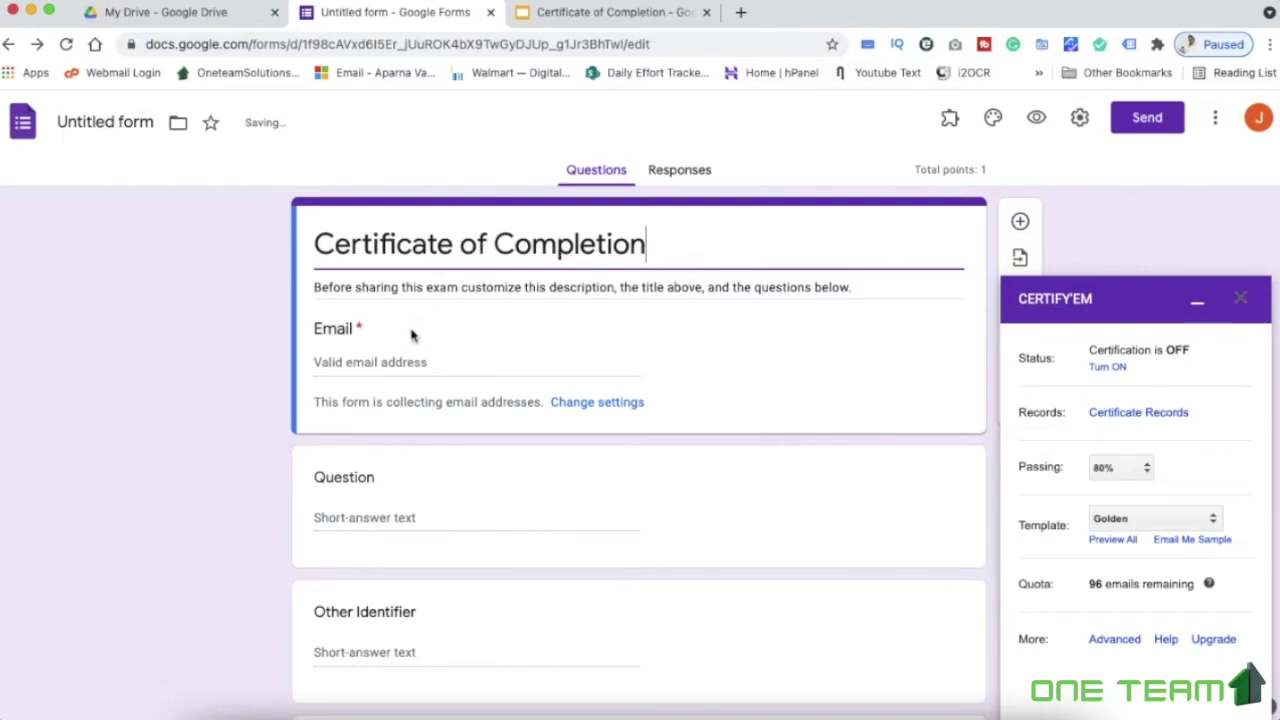
{"action": "triple_click", "coordinate": [607, 285]}
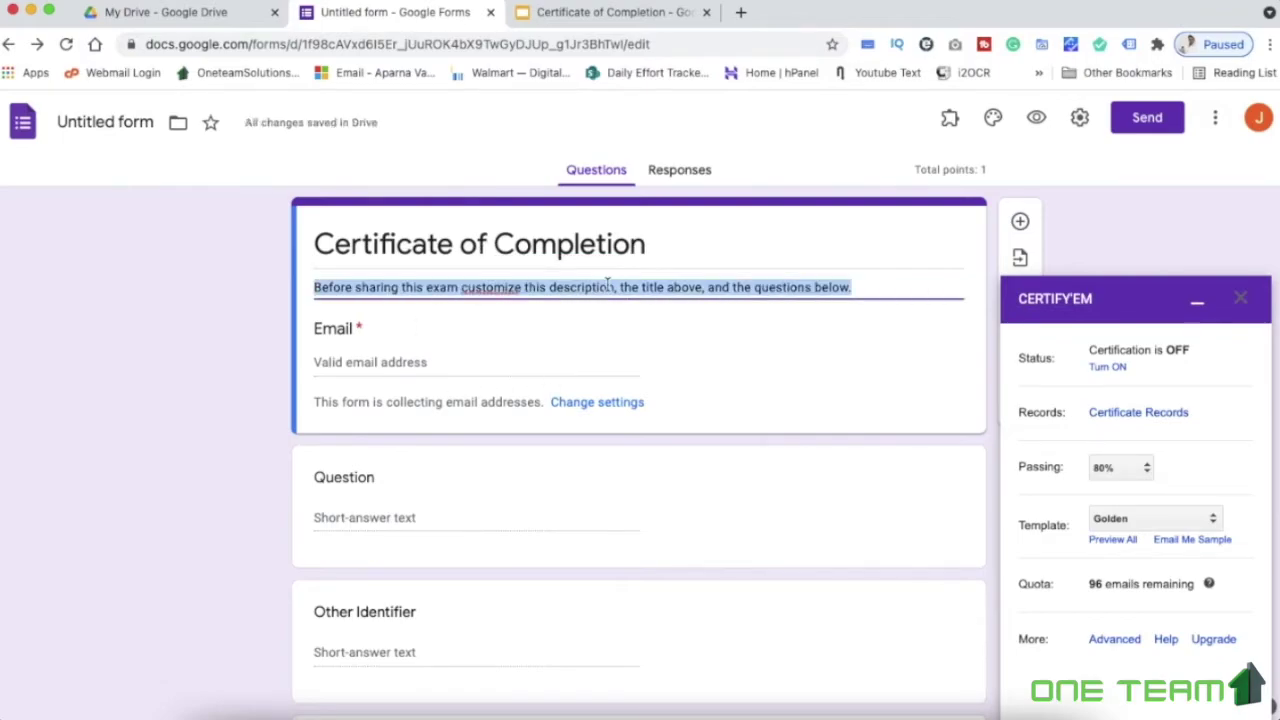
{"action": "key", "text": "BackSpace"}
Rename the first question to 'Full Name' and make it required
{"action": "scroll", "coordinate": [529, 423], "scroll_direction": "down", "scroll_amount": 3}
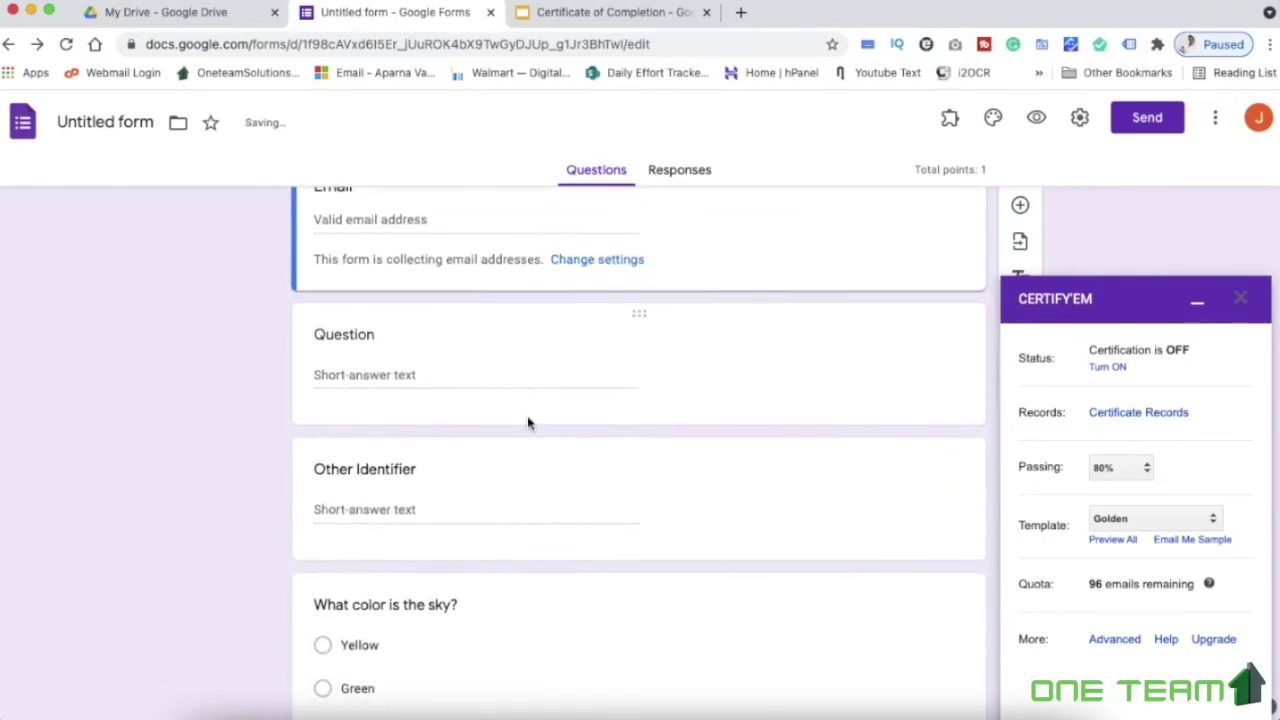
{"action": "scroll", "coordinate": [529, 423], "scroll_direction": "up", "scroll_amount": 3}
{"action": "scroll", "coordinate": [529, 423], "scroll_direction": "down", "scroll_amount": 2}
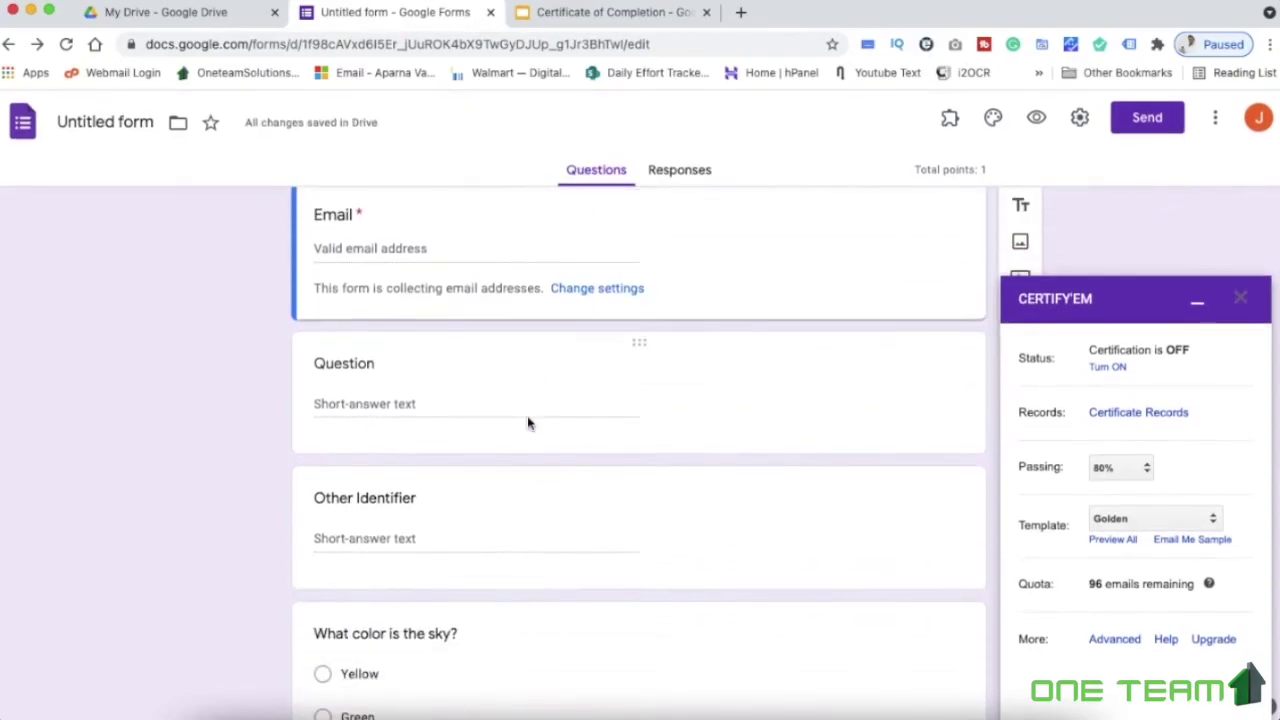
{"action": "left_click", "coordinate": [362, 369]}
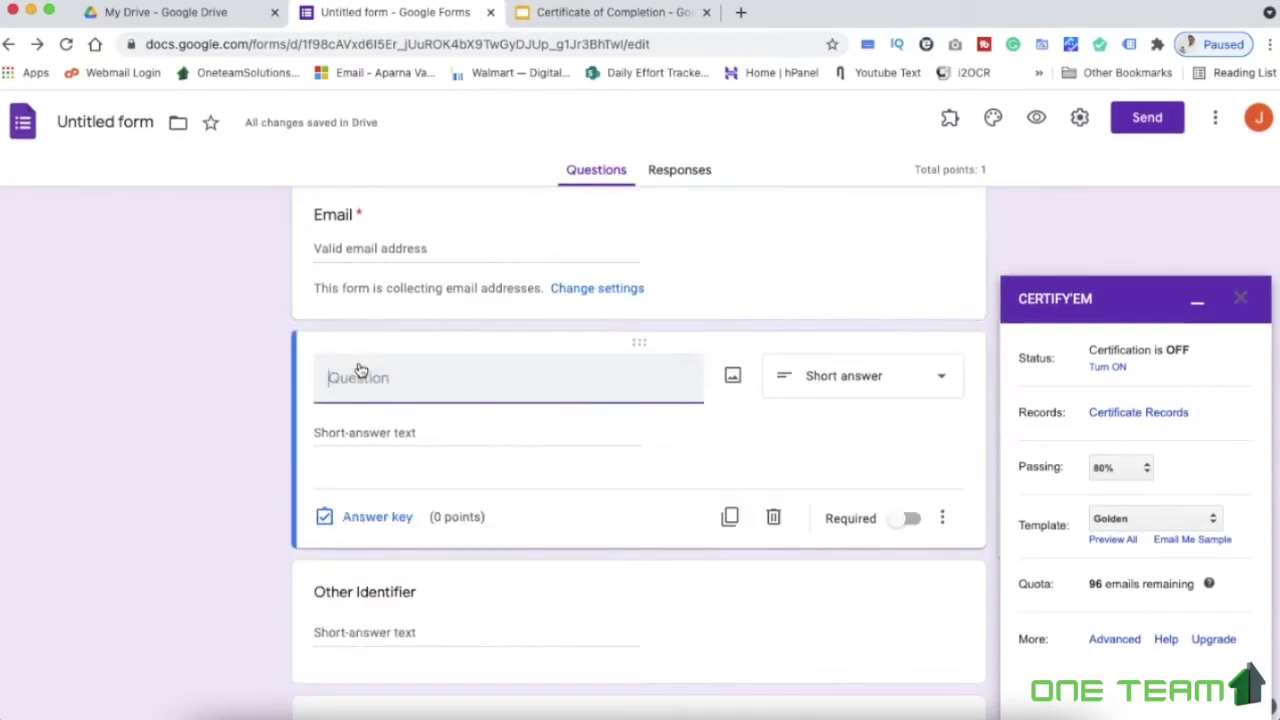
{"action": "type", "text": "Full Name"}
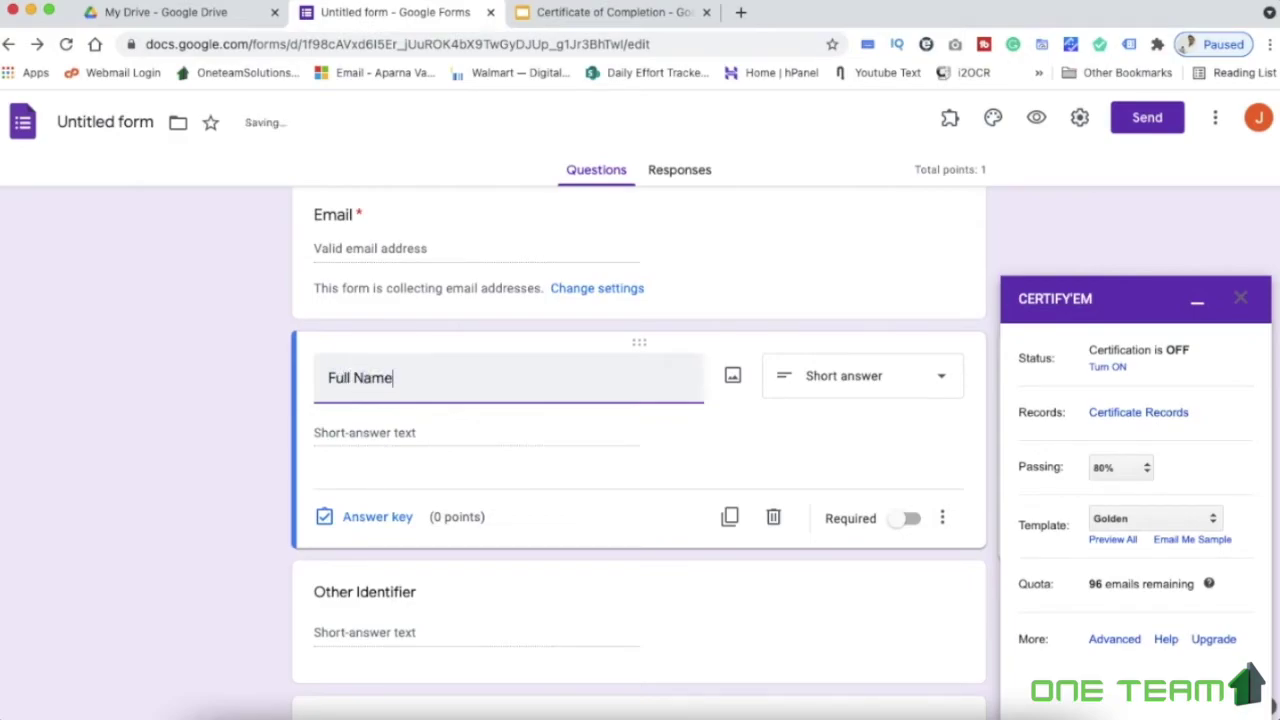
{"action": "left_click", "coordinate": [902, 518]}
Delete the Other Identifier and sky colour questions
{"action": "scroll", "coordinate": [750, 517], "scroll_direction": "down", "scroll_amount": 2}
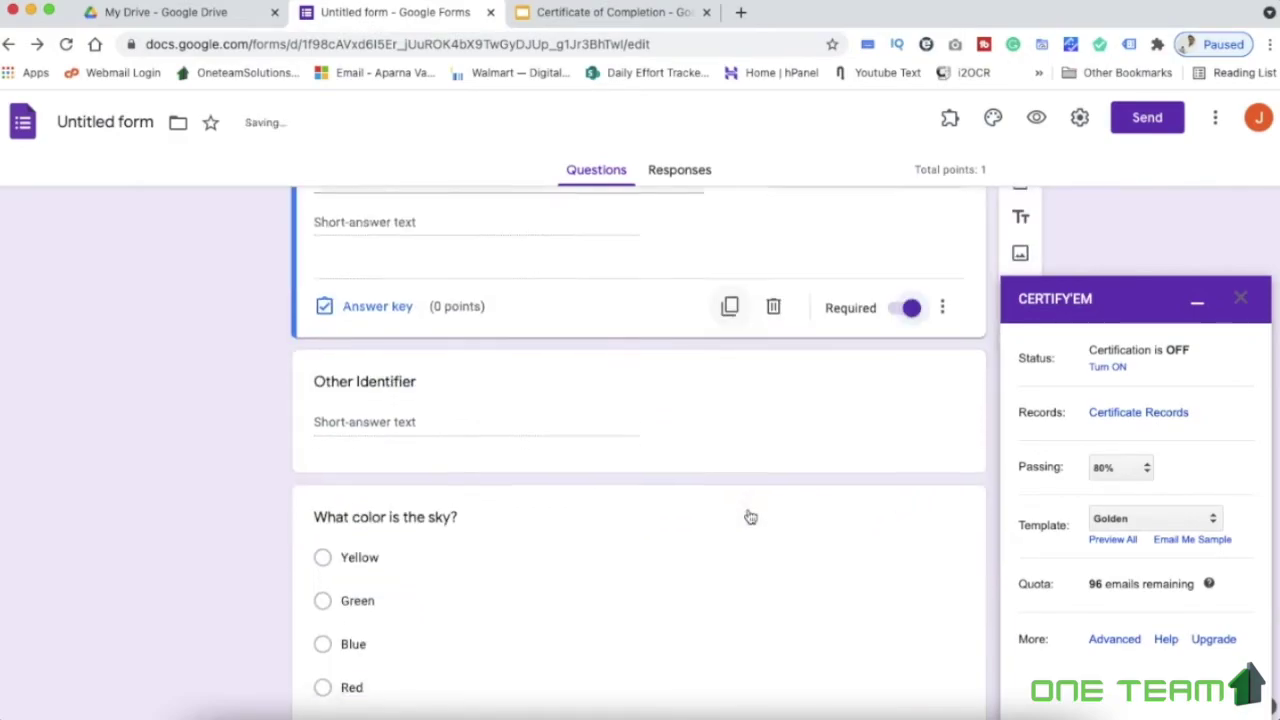
{"action": "left_click", "coordinate": [471, 400]}
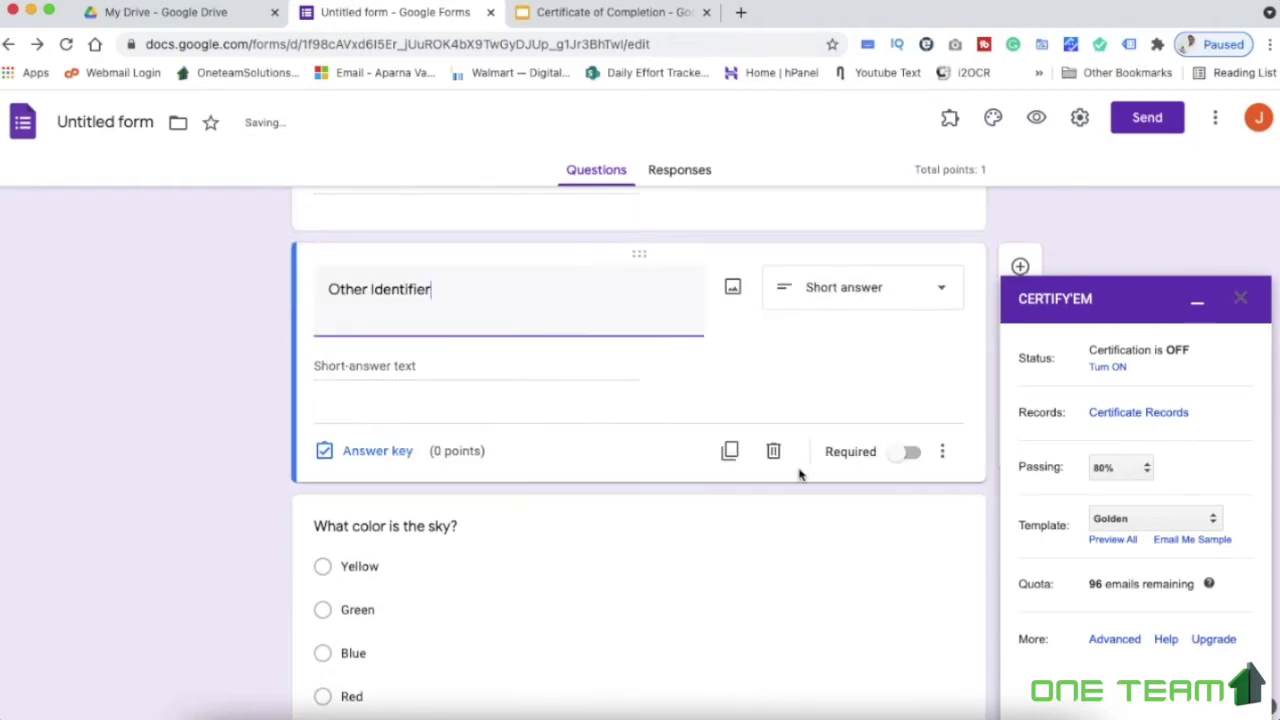
{"action": "left_click", "coordinate": [772, 451]}
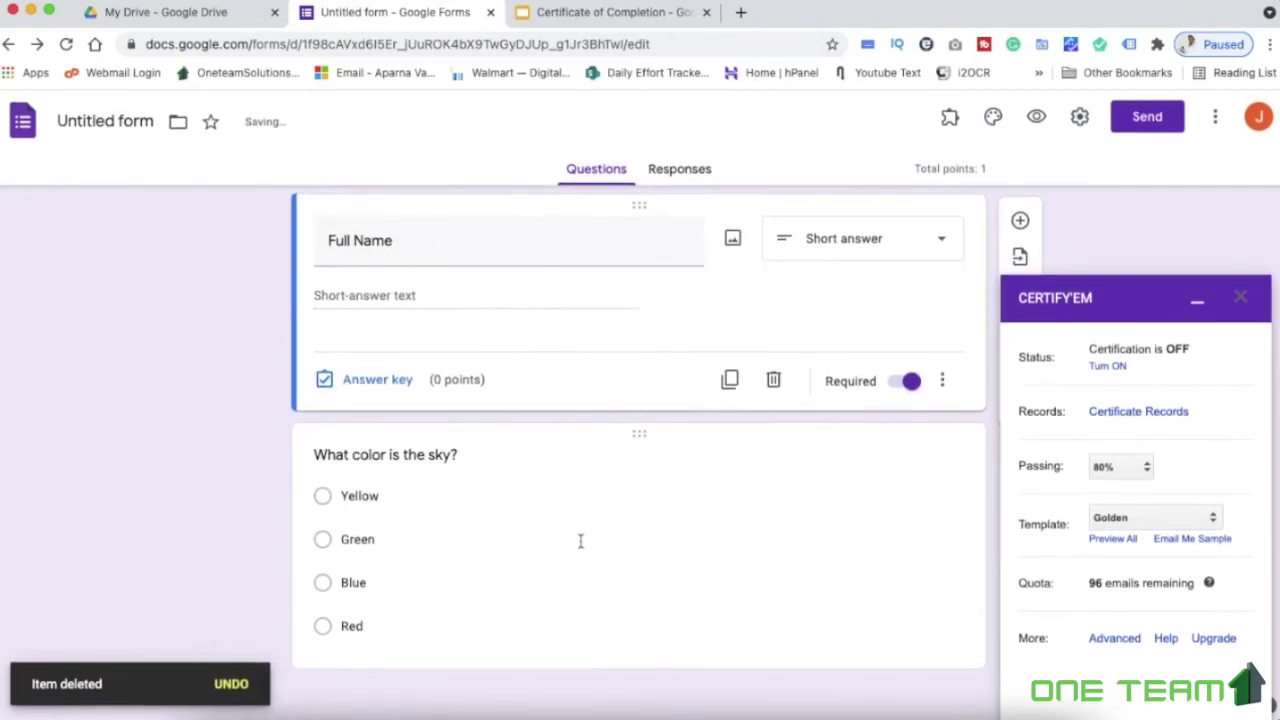
{"action": "left_click", "coordinate": [585, 539]}
{"action": "left_click", "coordinate": [767, 675]}
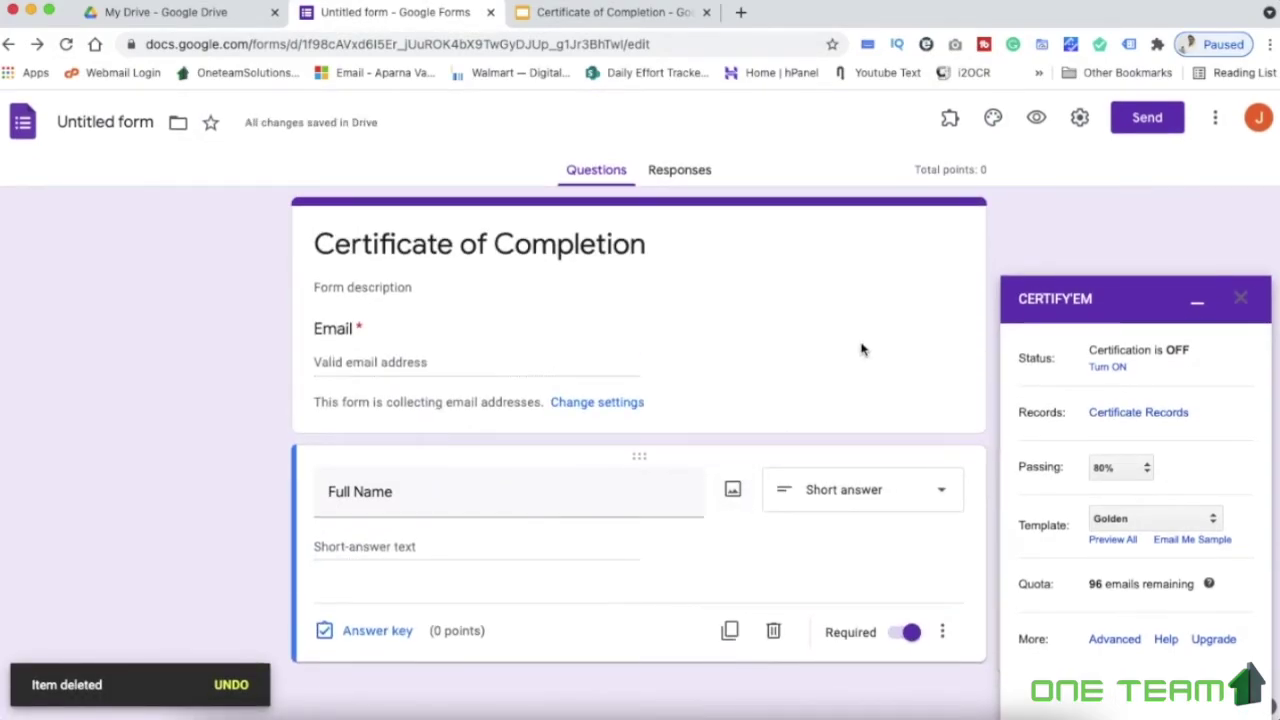
Set the Certify'em passing score to 0% and choose Use a Custom Template
{"action": "left_click", "coordinate": [1118, 467]}
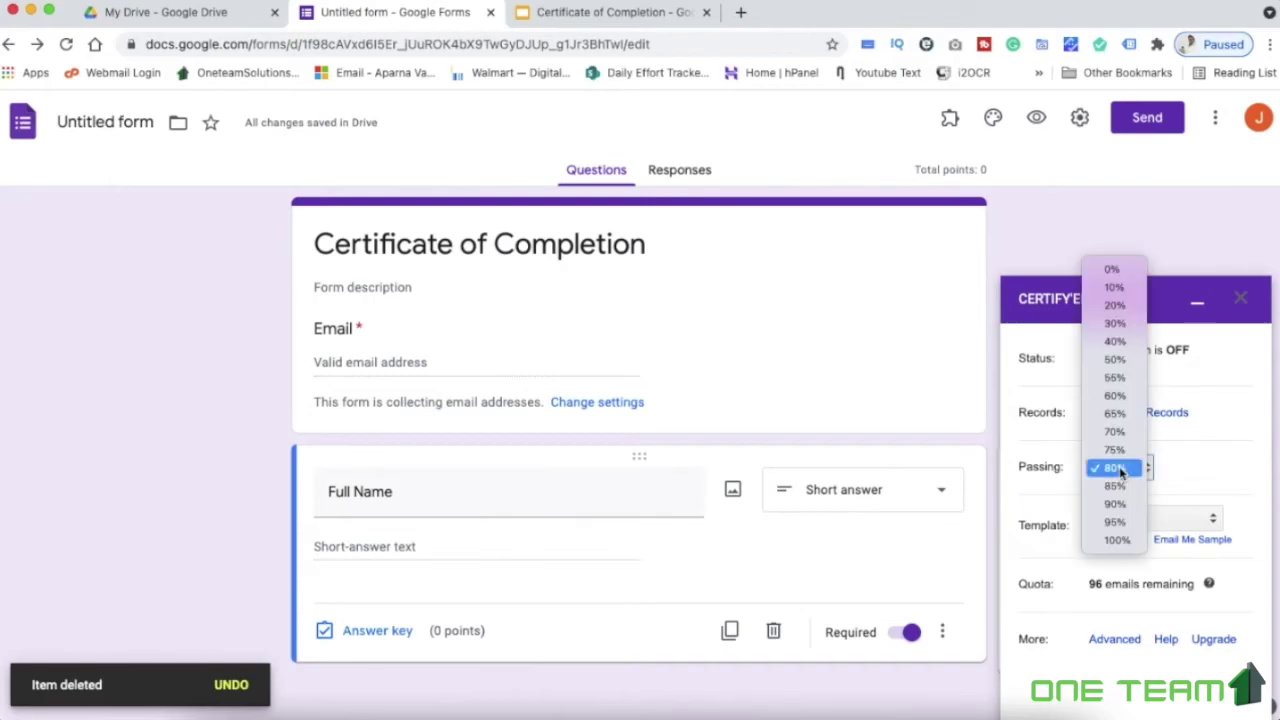
{"action": "left_click", "coordinate": [1114, 270]}
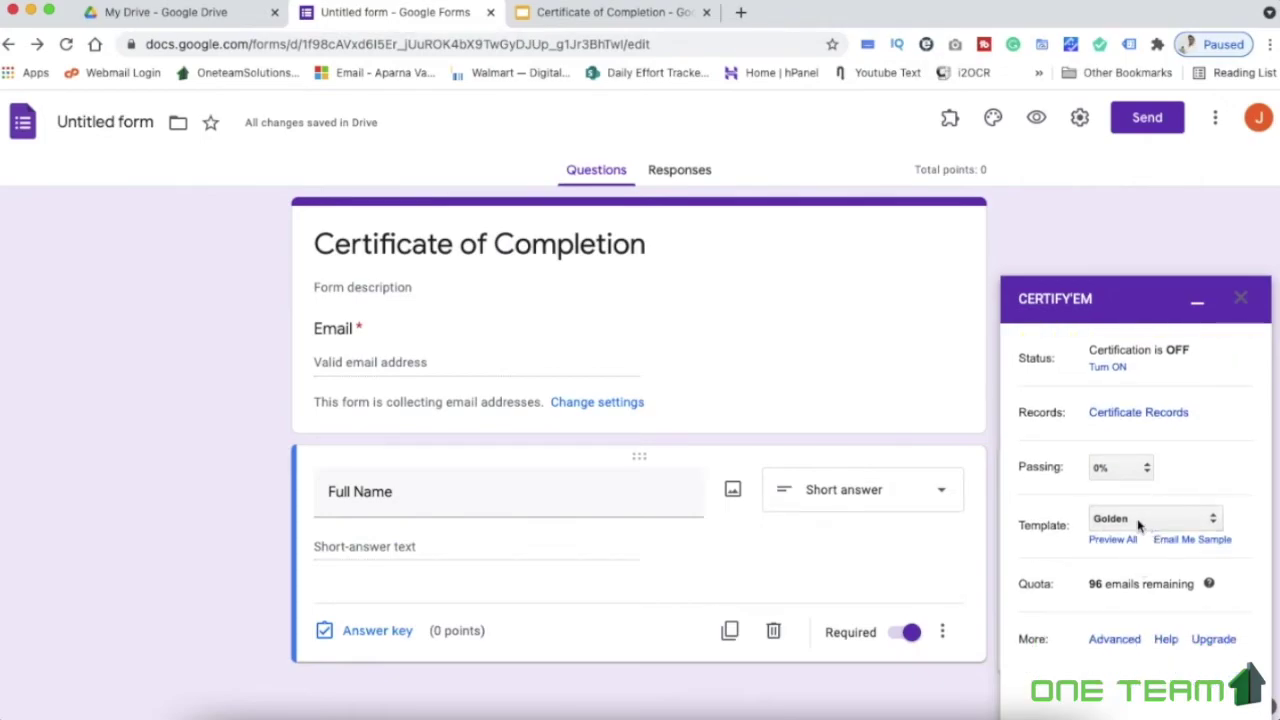
{"action": "left_click", "coordinate": [1137, 521]}
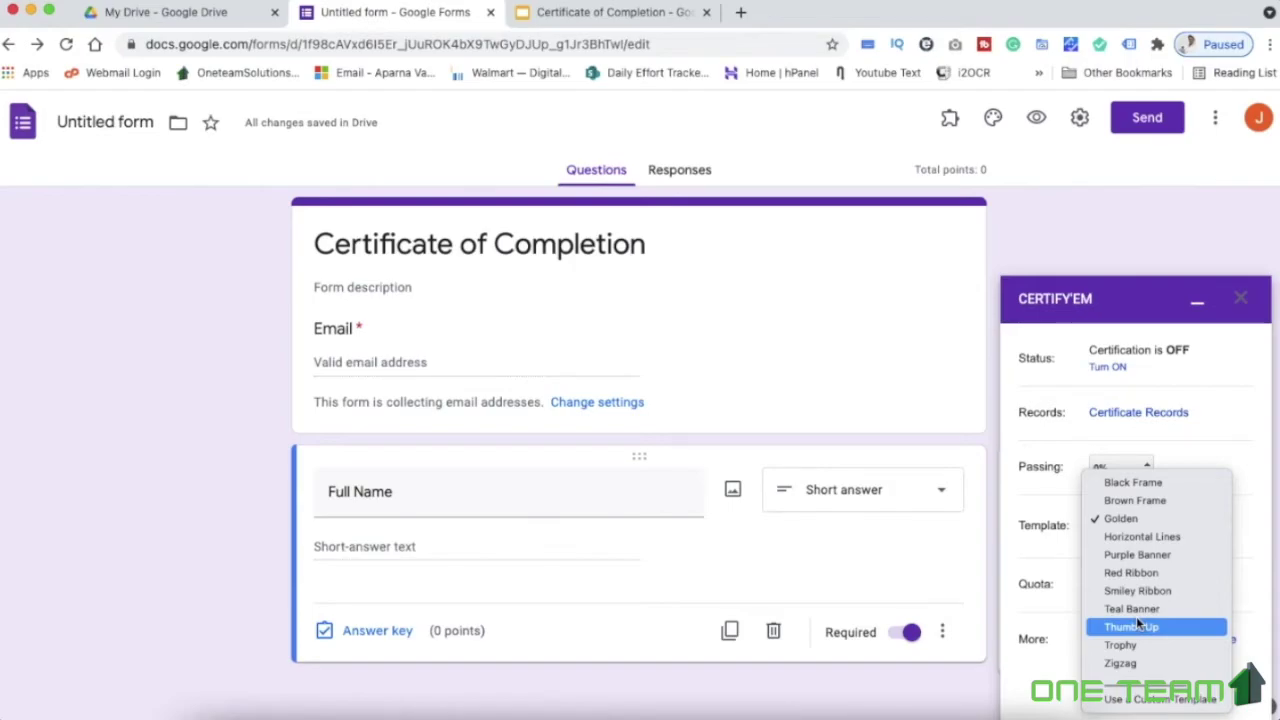
{"action": "left_click", "coordinate": [1162, 700]}
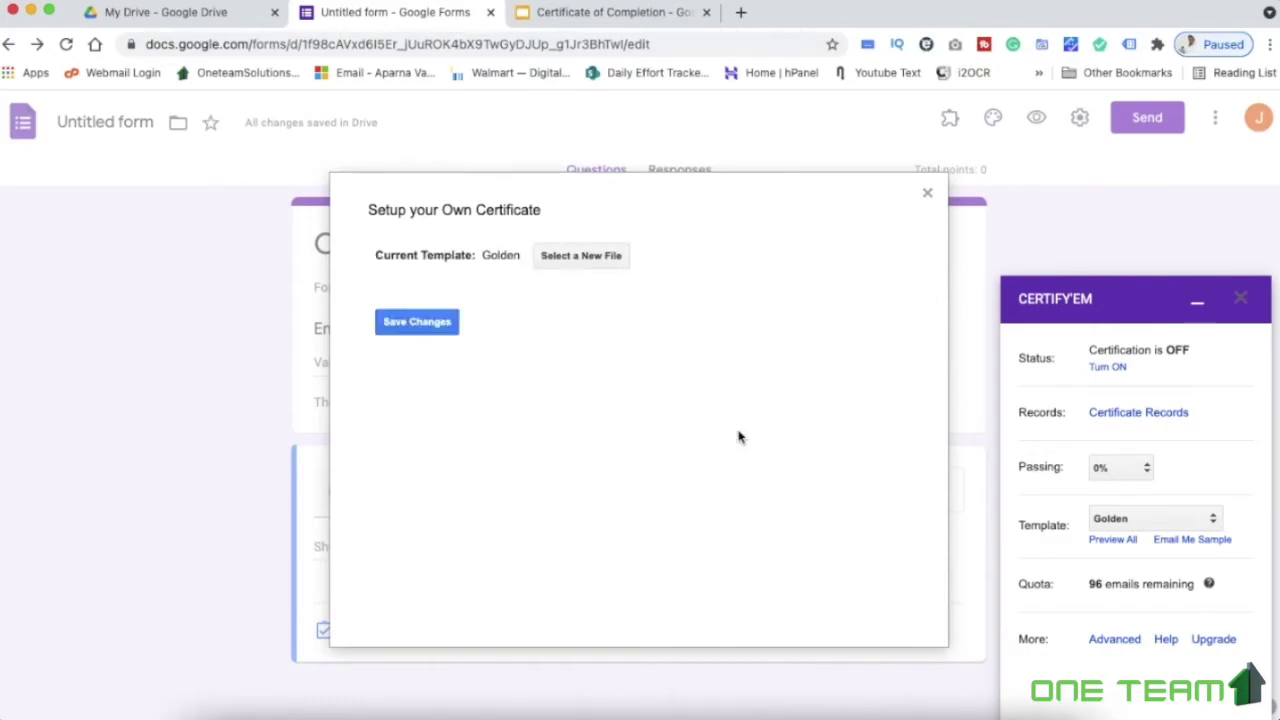
Select the Certificate of Completion slides from Drive as the custom template and save
{"action": "left_click", "coordinate": [594, 257]}
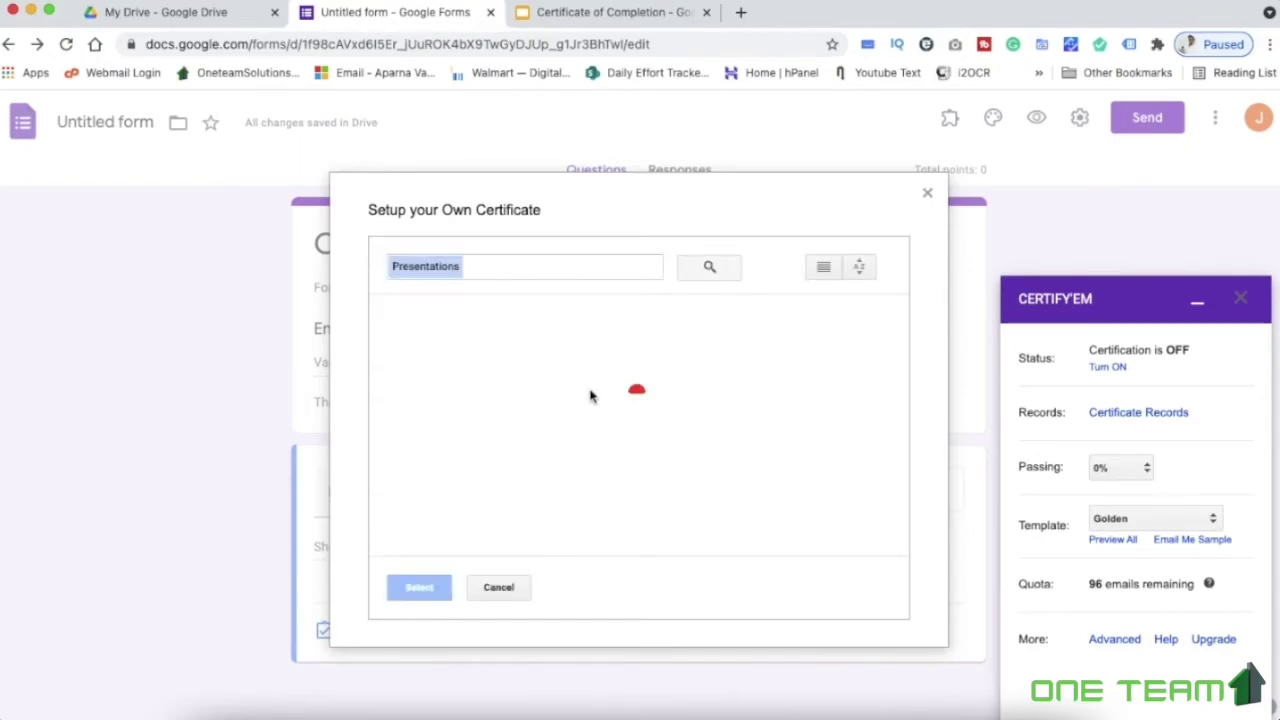
{"action": "left_click", "coordinate": [448, 418]}
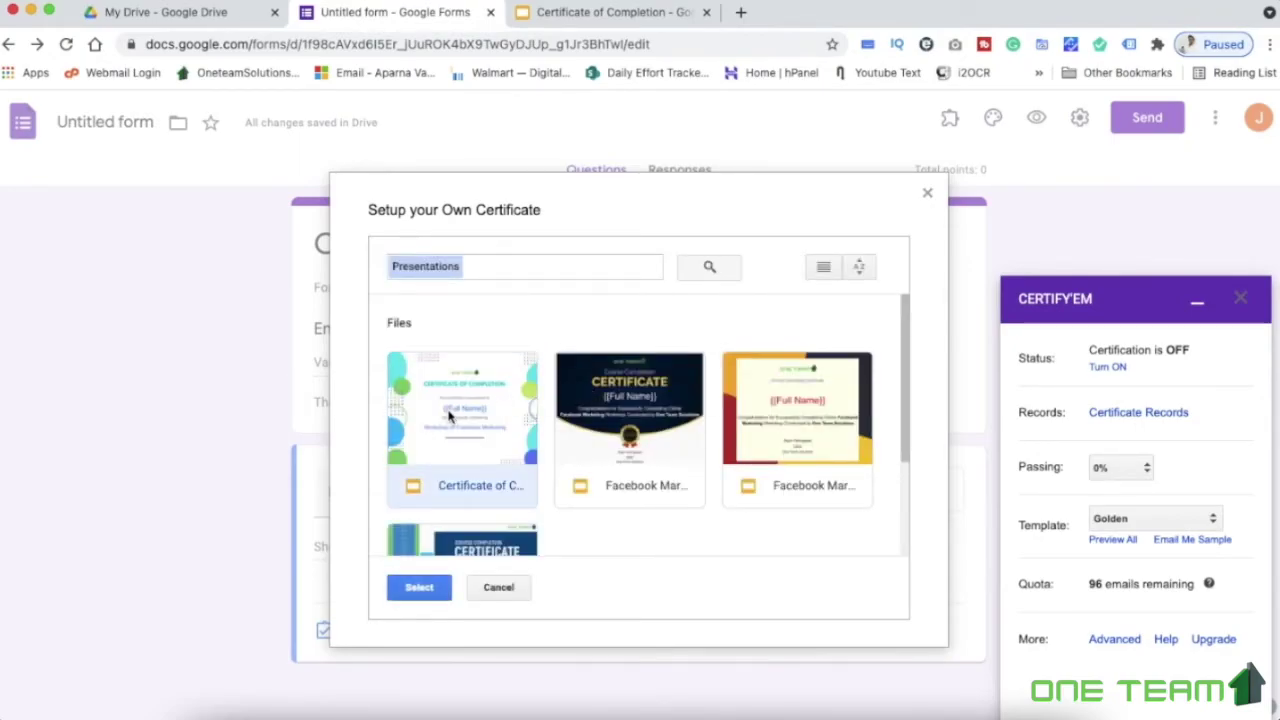
{"action": "left_click", "coordinate": [419, 588]}
{"action": "left_click", "coordinate": [428, 321]}
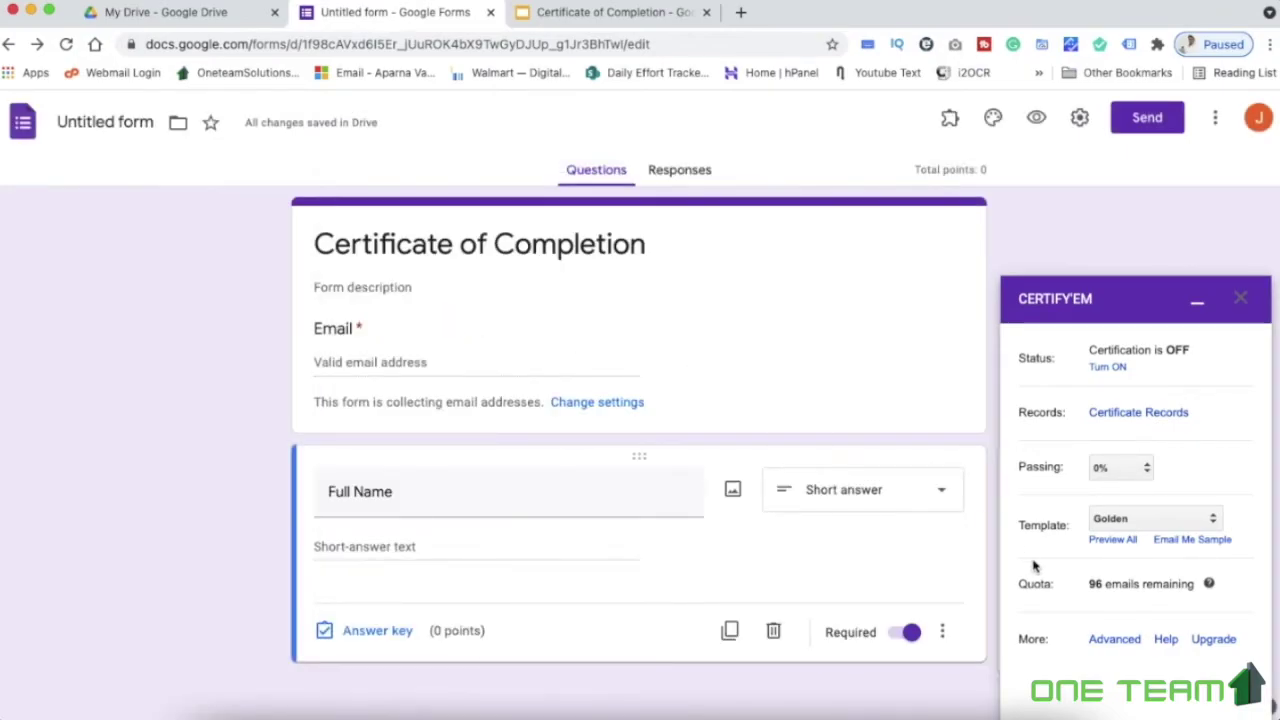
In Advanced Options, write a post-submission thank-you message saying the certificate arrives by mail
{"action": "left_click", "coordinate": [1114, 639]}
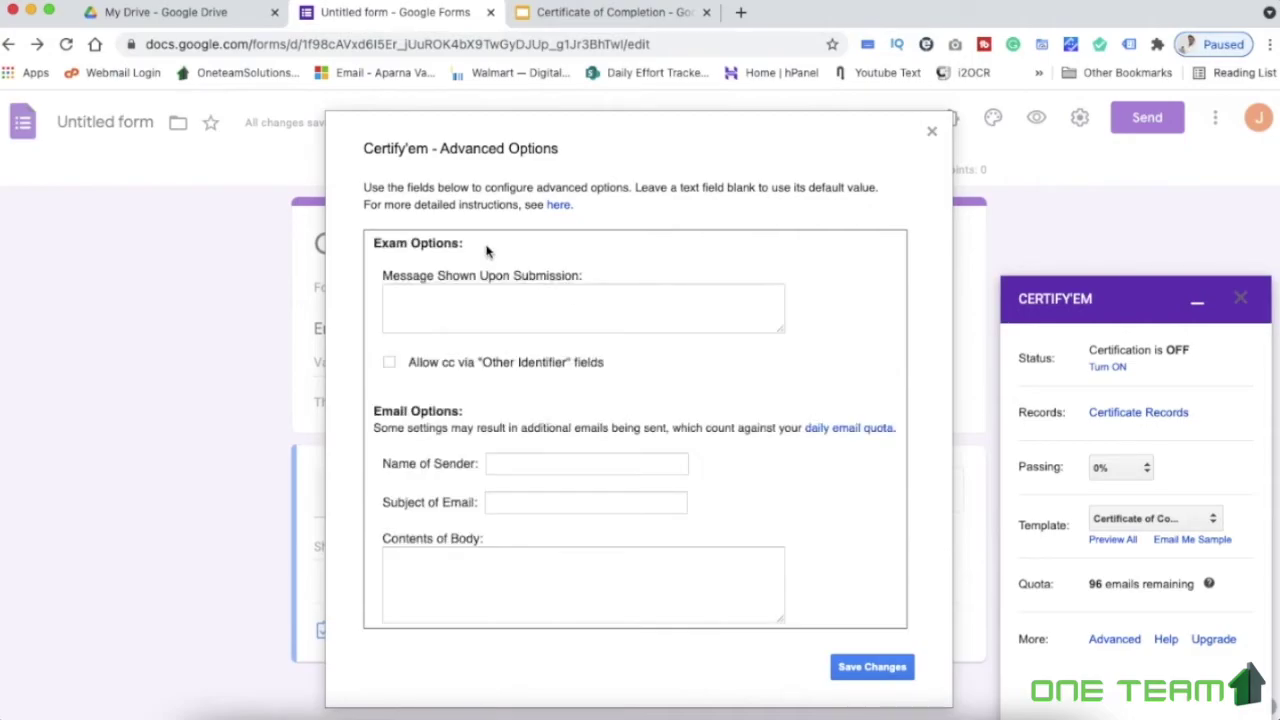
{"action": "left_click", "coordinate": [443, 316]}
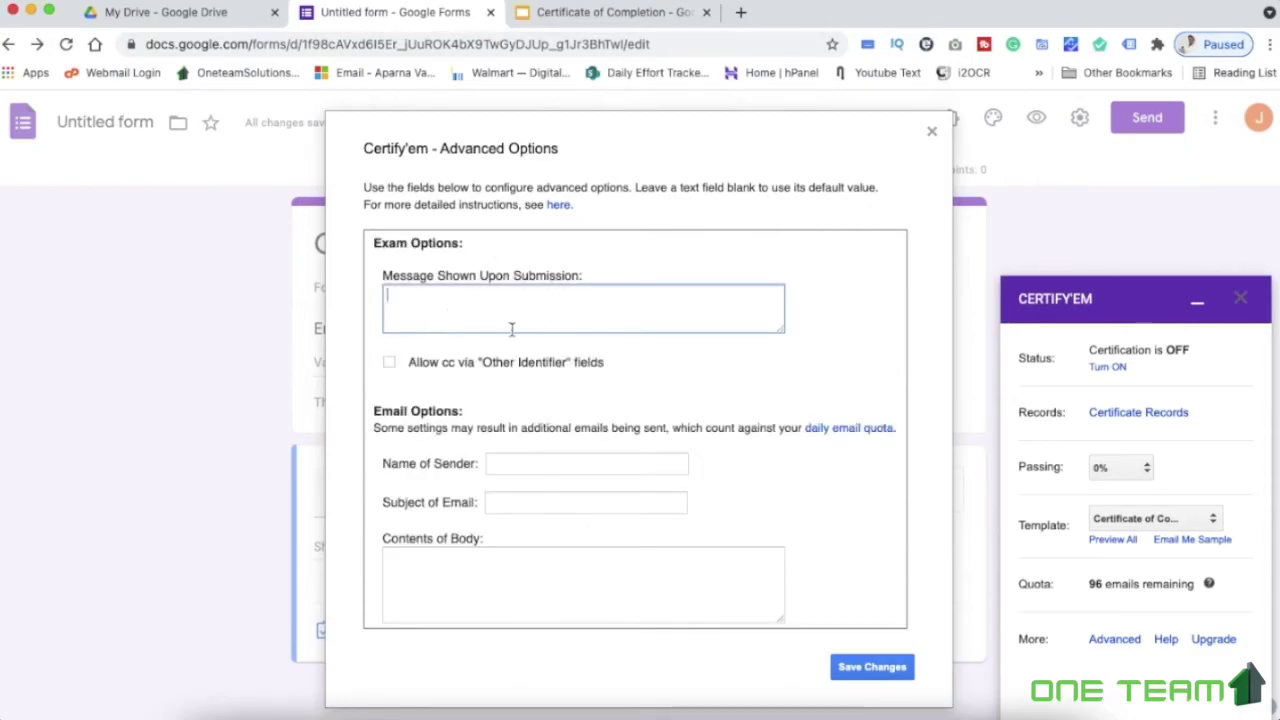
{"action": "left_click", "coordinate": [676, 380]}
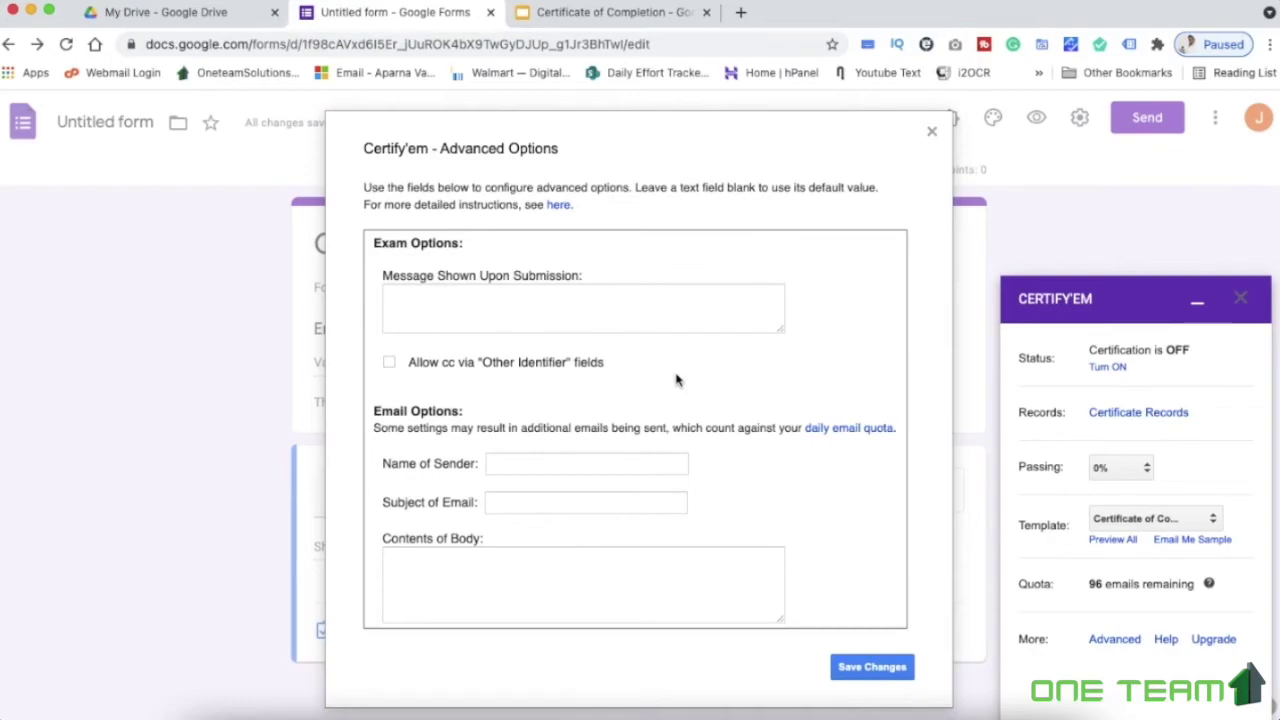
{"action": "scroll", "coordinate": [676, 380], "scroll_direction": "down", "scroll_amount": 3}
{"action": "scroll", "coordinate": [676, 380], "scroll_direction": "up", "scroll_amount": 3}
{"action": "left_click", "coordinate": [470, 300]}
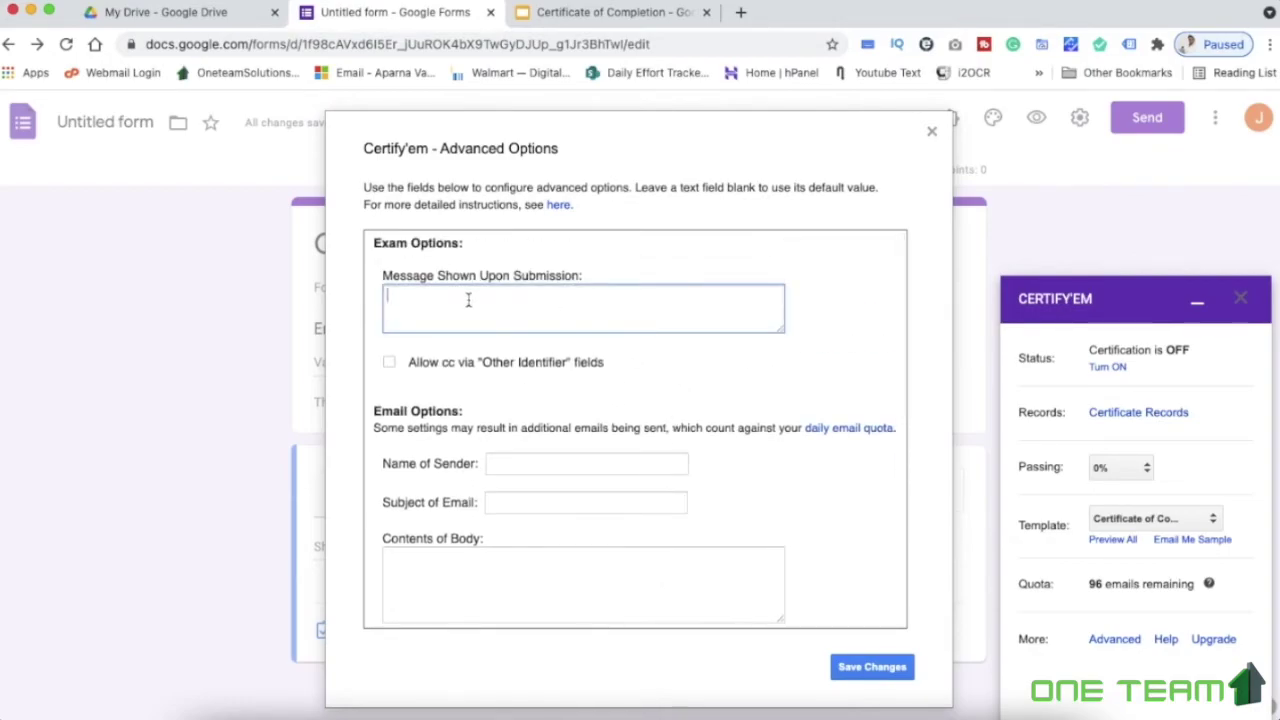
{"action": "type", "text": "Thank you for Submiting details. You will"}
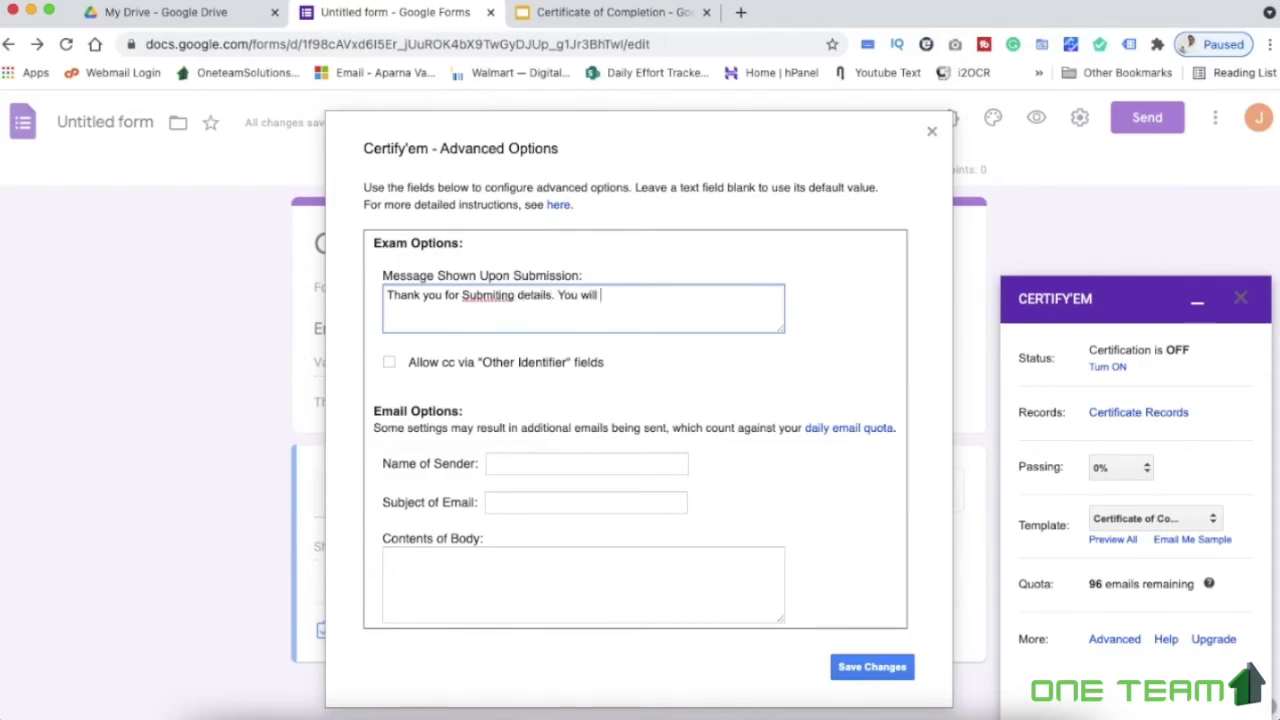
{"action": "type", "text": "ive certificate on your mail."}
{"action": "left_click", "coordinate": [500, 295]}
{"action": "type", "text": "t"}
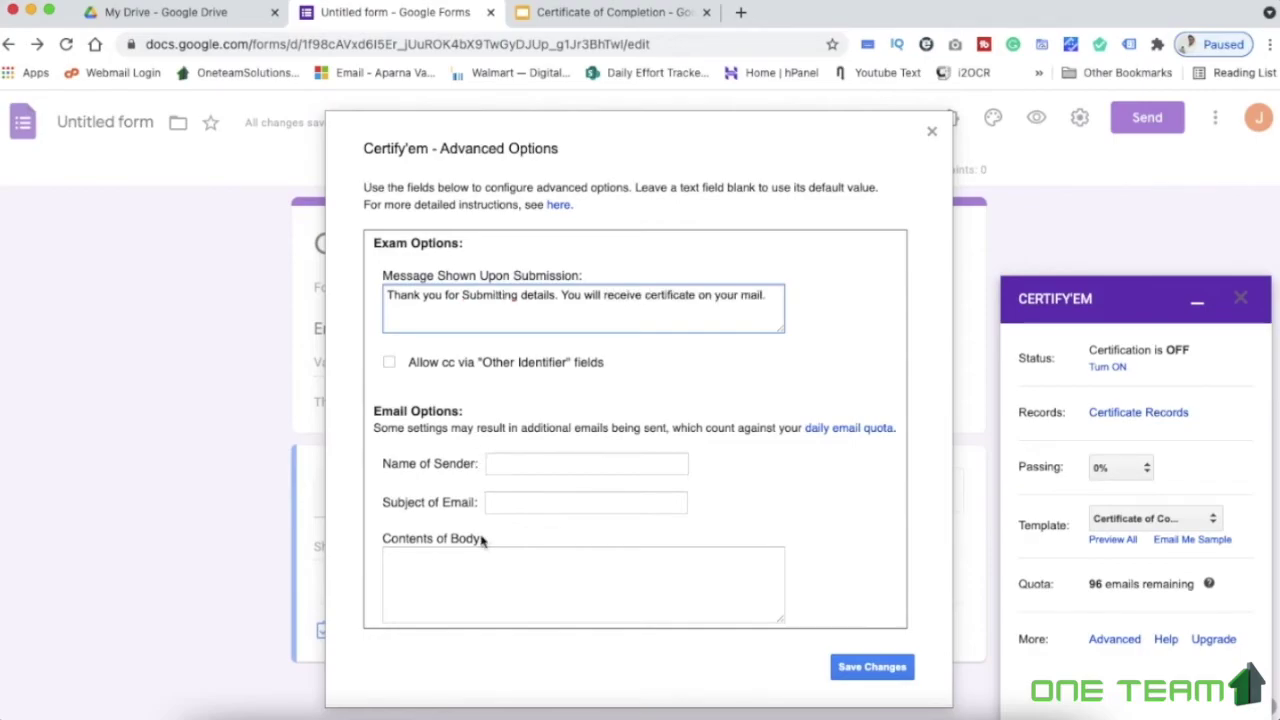
Set the sender name to 'One Team Solutions' and the subject to 'Certificate of Participation'
{"action": "left_click", "coordinate": [529, 470]}
{"action": "type", "text": "O"}
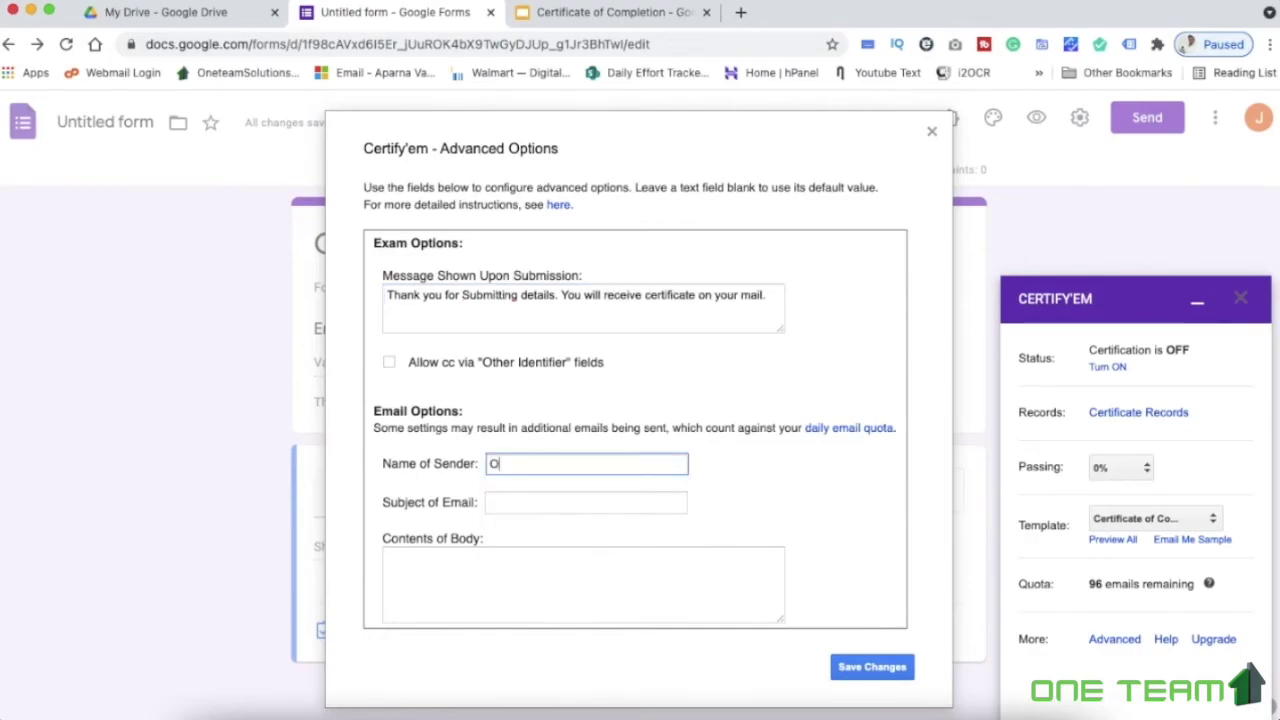
{"action": "type", "text": "ne Team Solutions"}
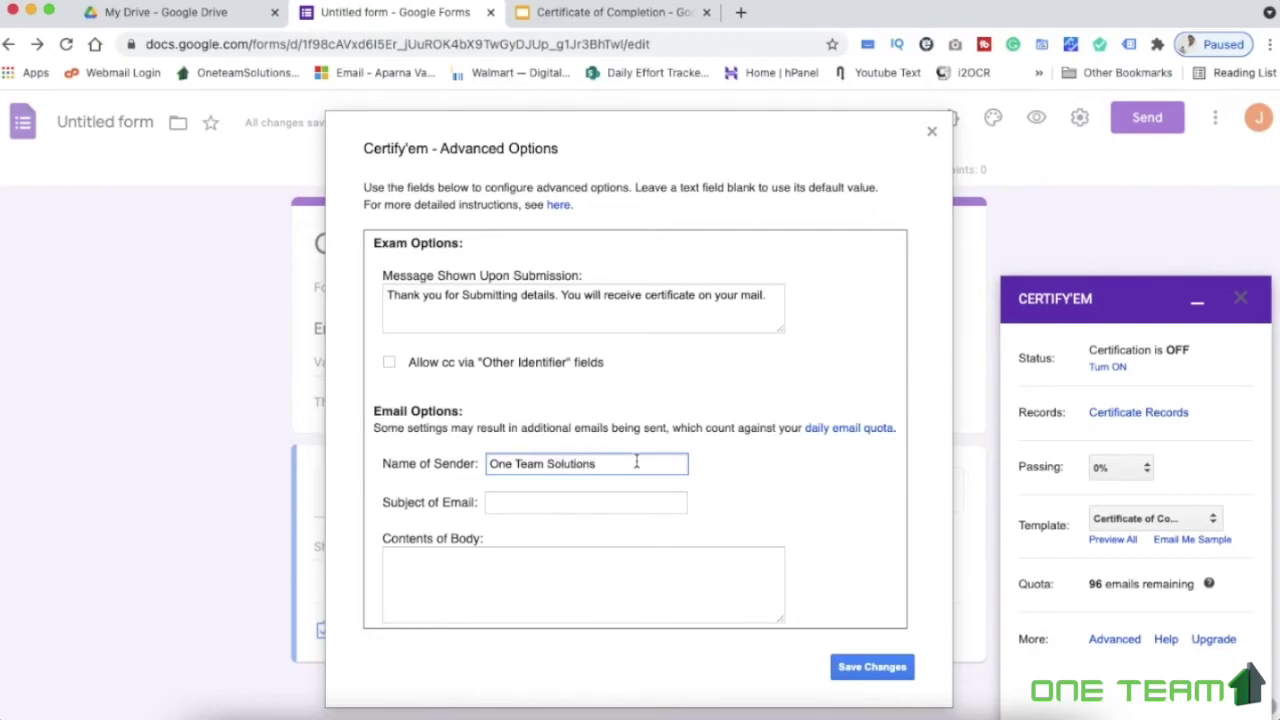
{"action": "scroll", "coordinate": [636, 462], "scroll_direction": "down", "scroll_amount": 2}
{"action": "left_click", "coordinate": [540, 421]}
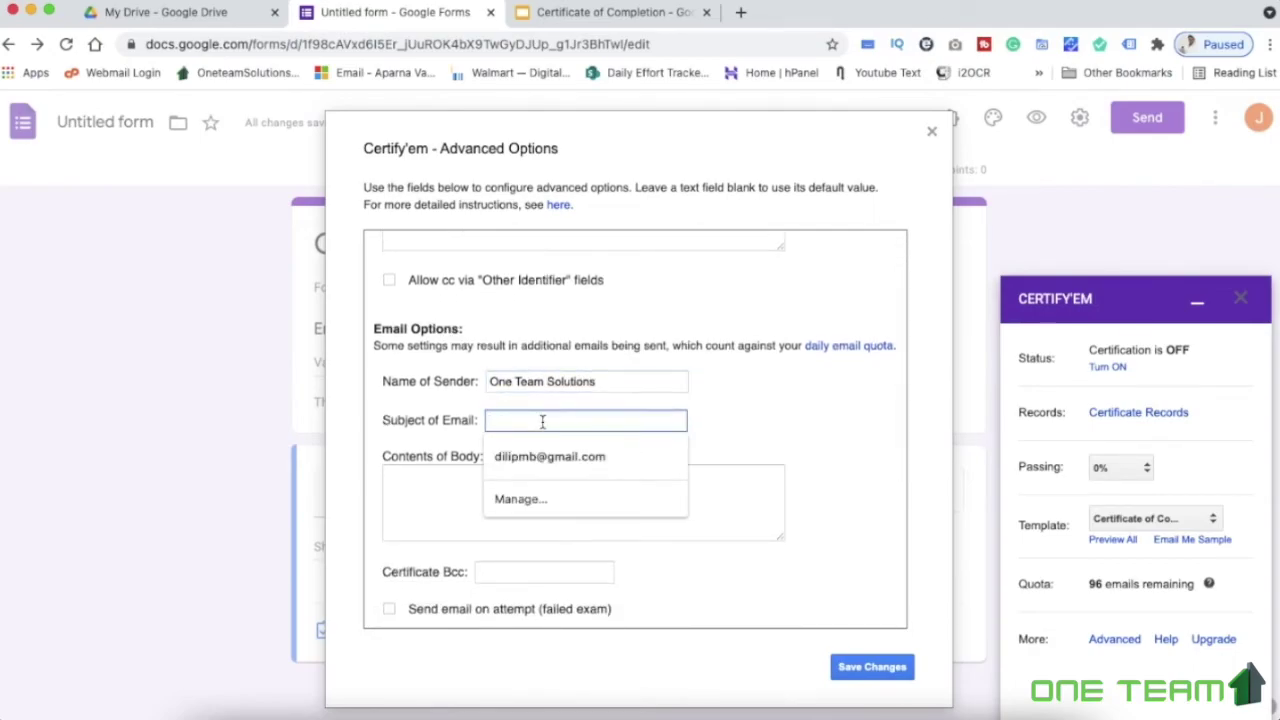
{"action": "type", "text": "Cer"}
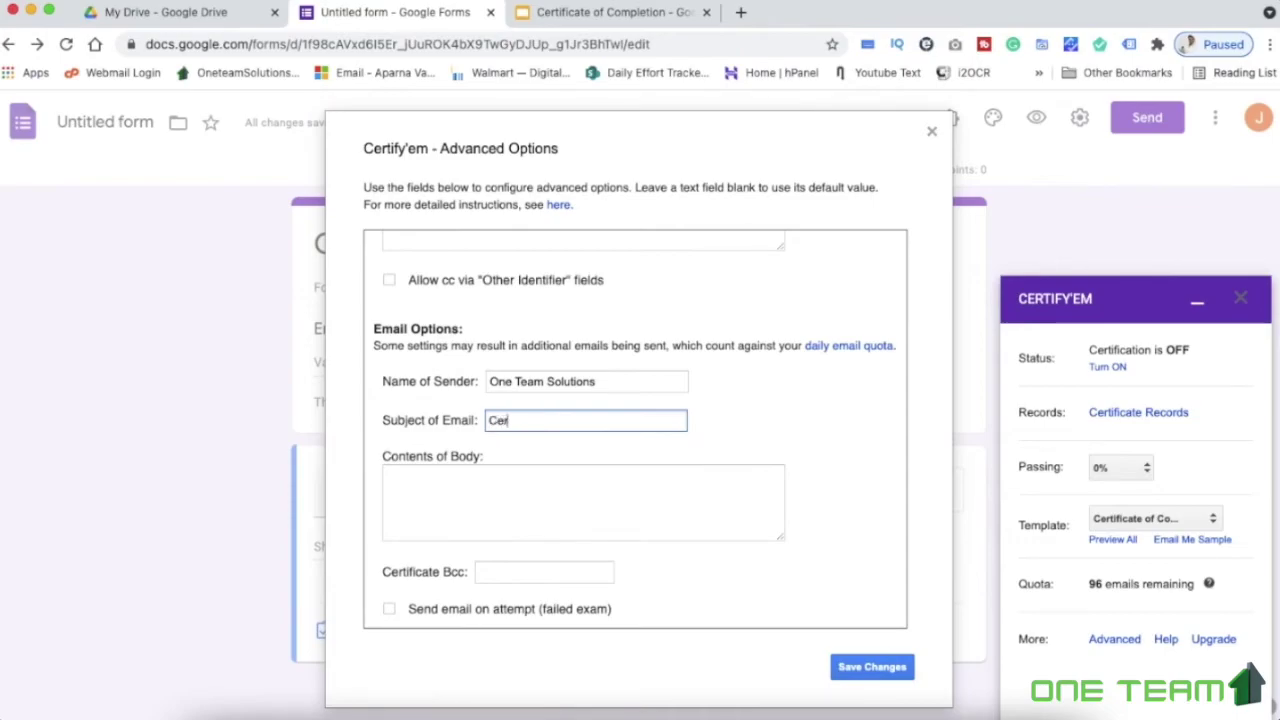
{"action": "type", "text": "tificate of Participation"}
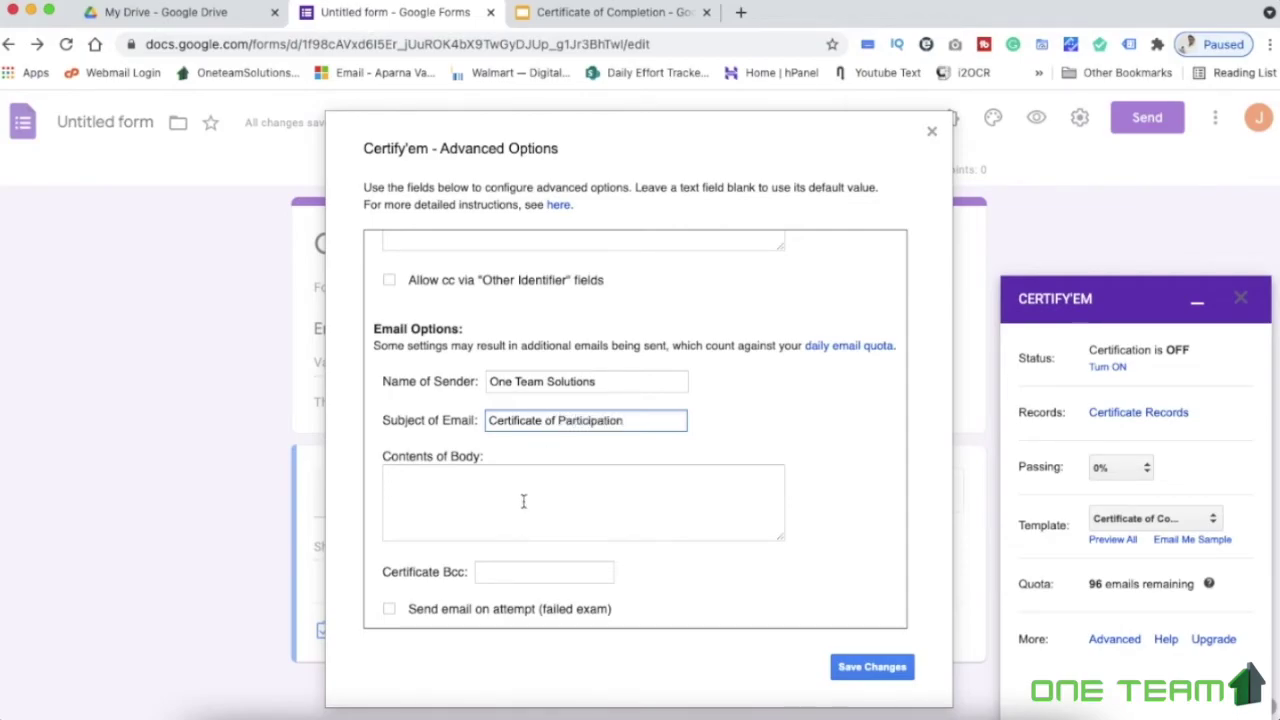
Enter the email body 'Thank you for attending workshop' and save the options
{"action": "left_click", "coordinate": [523, 501]}
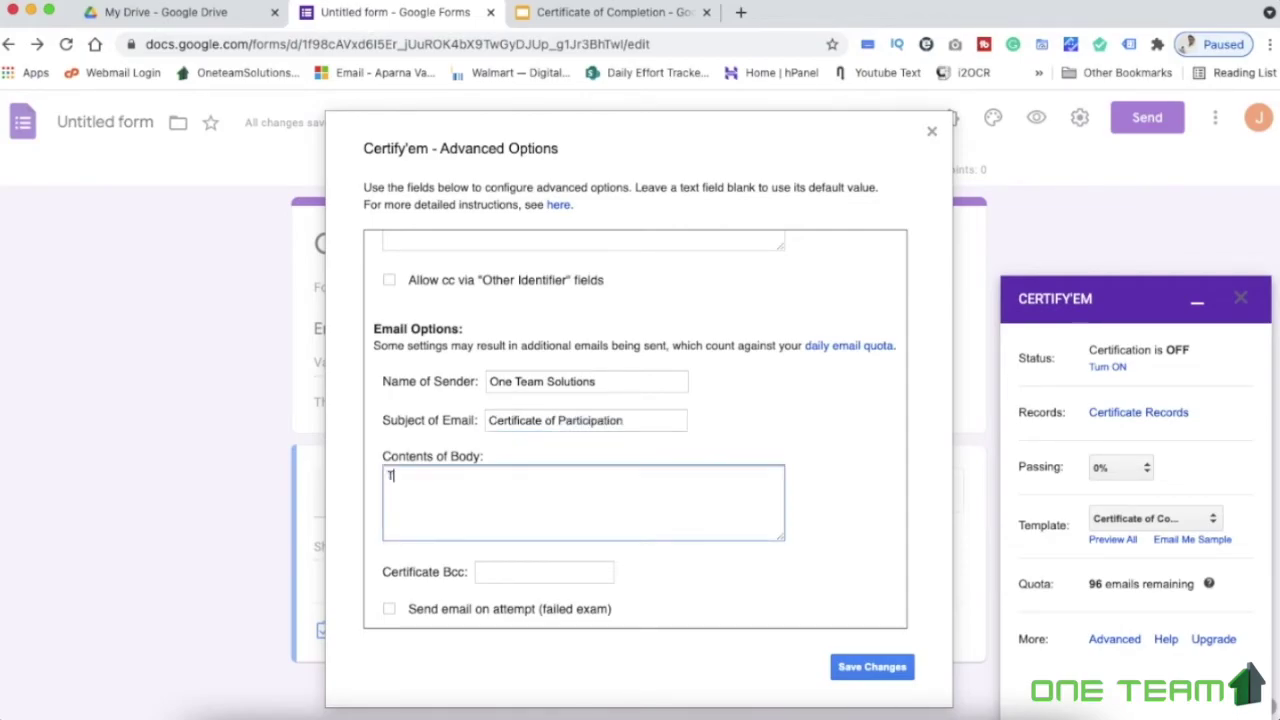
{"action": "type", "text": "Thank you"}
{"action": "type", "text": "for attending workshop"}
{"action": "left_click", "coordinate": [876, 670]}
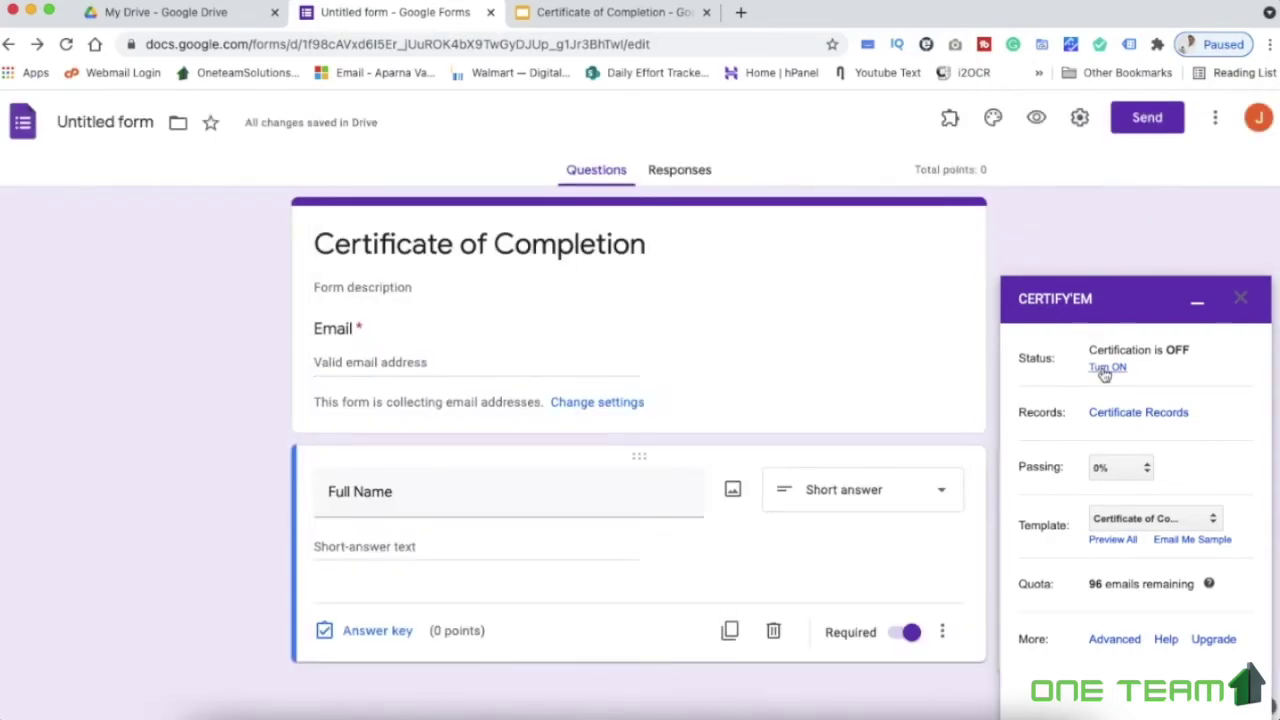
Turn on Certify'em certification and save form settings with response receipts unchecked
{"action": "left_click", "coordinate": [1106, 368]}
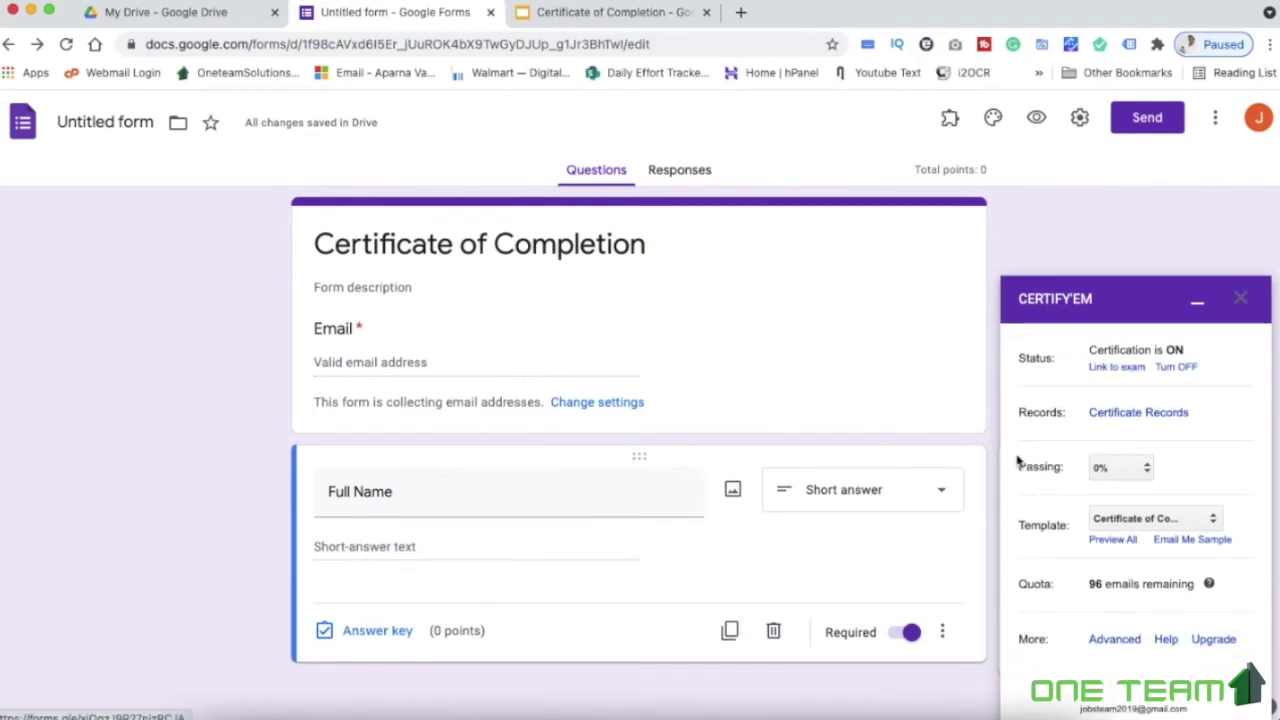
{"action": "left_click", "coordinate": [1081, 118]}
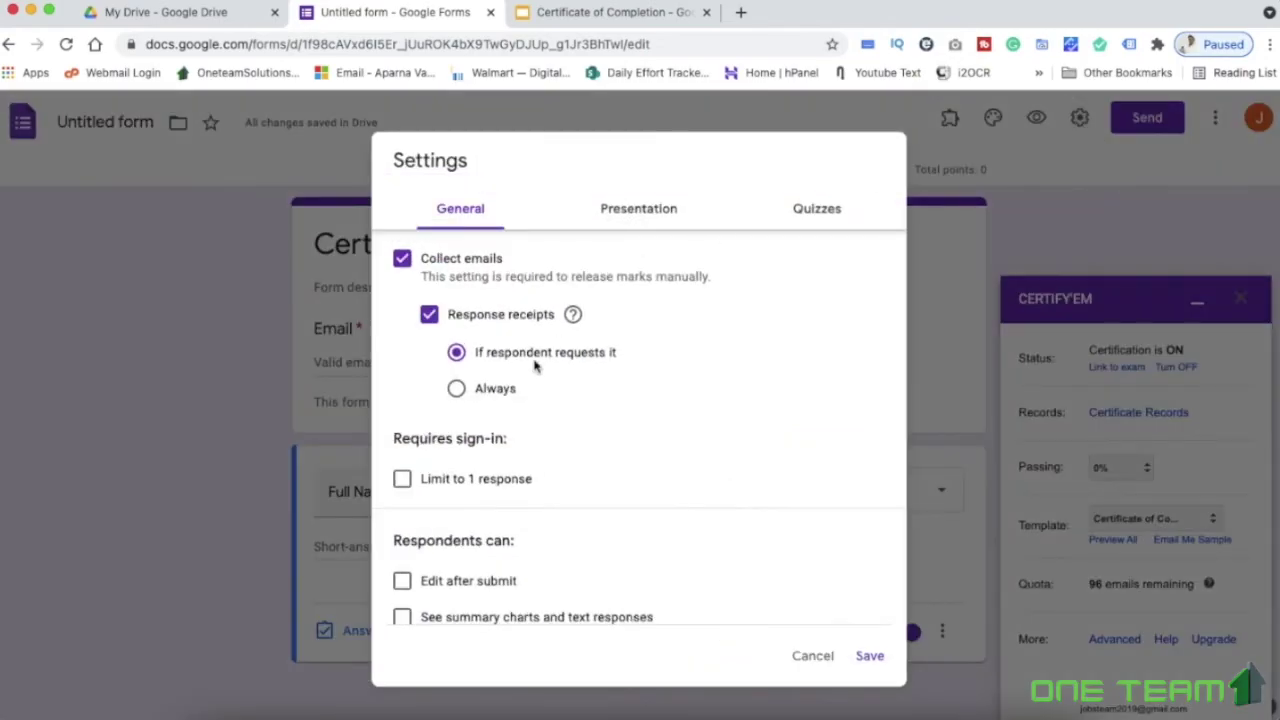
{"action": "left_click", "coordinate": [428, 316]}
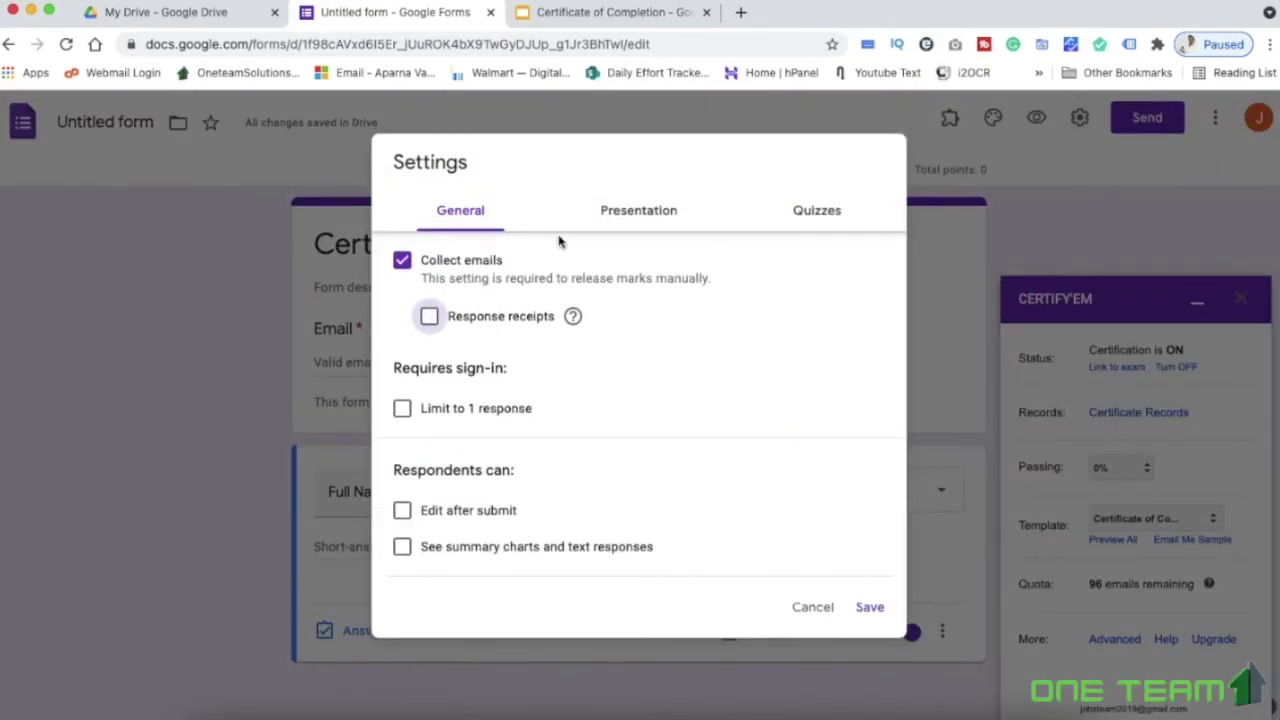
{"action": "left_click", "coordinate": [612, 228]}
{"action": "left_click", "coordinate": [788, 211]}
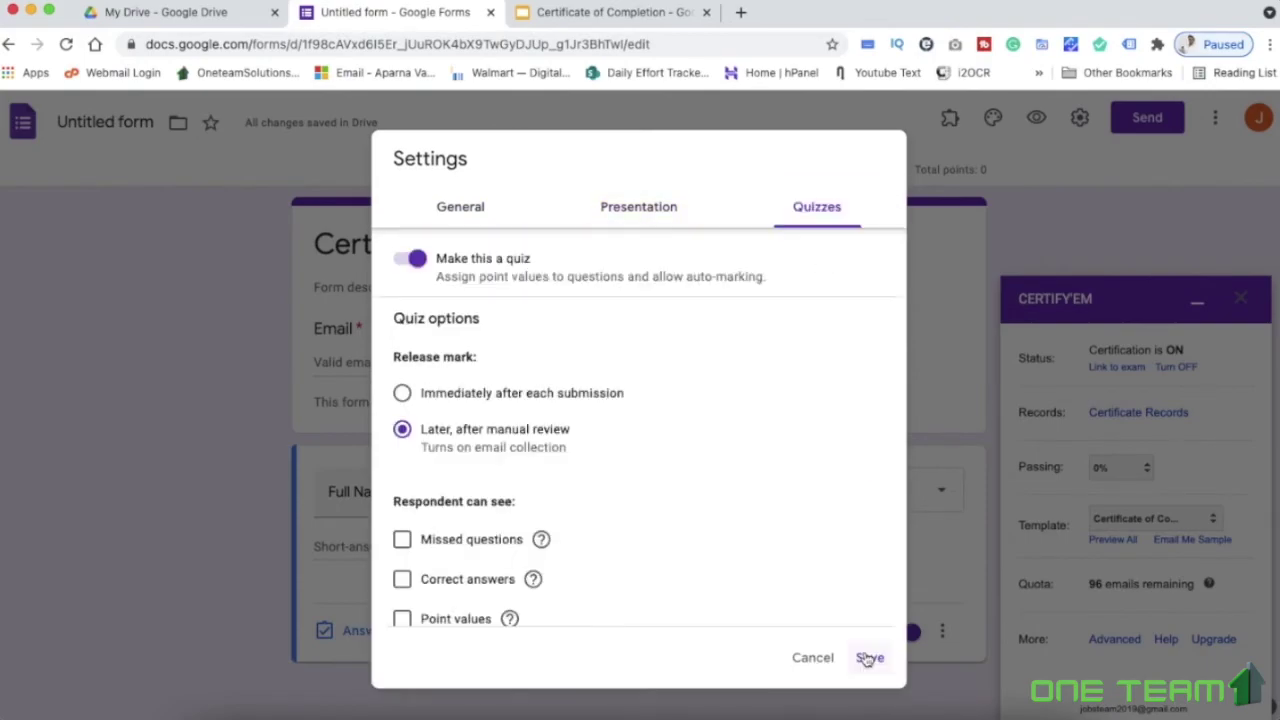
{"action": "left_click", "coordinate": [864, 657]}
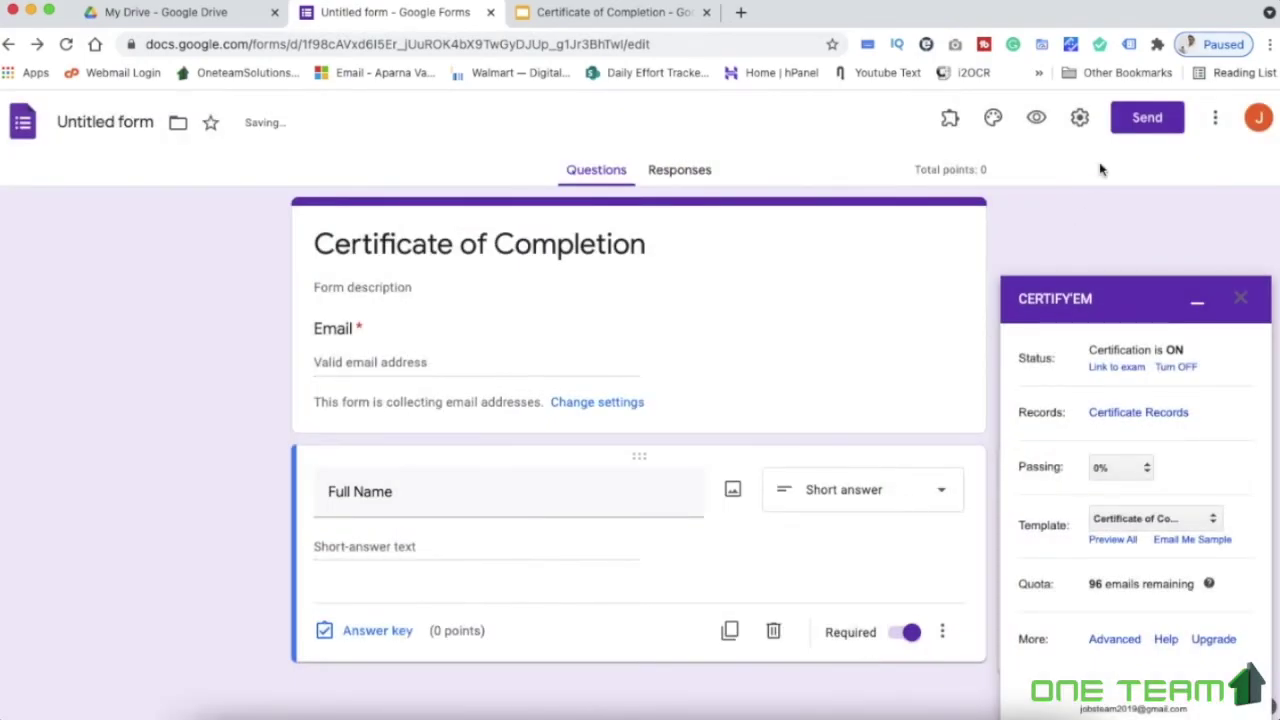
{"action": "left_click", "coordinate": [1146, 118]}
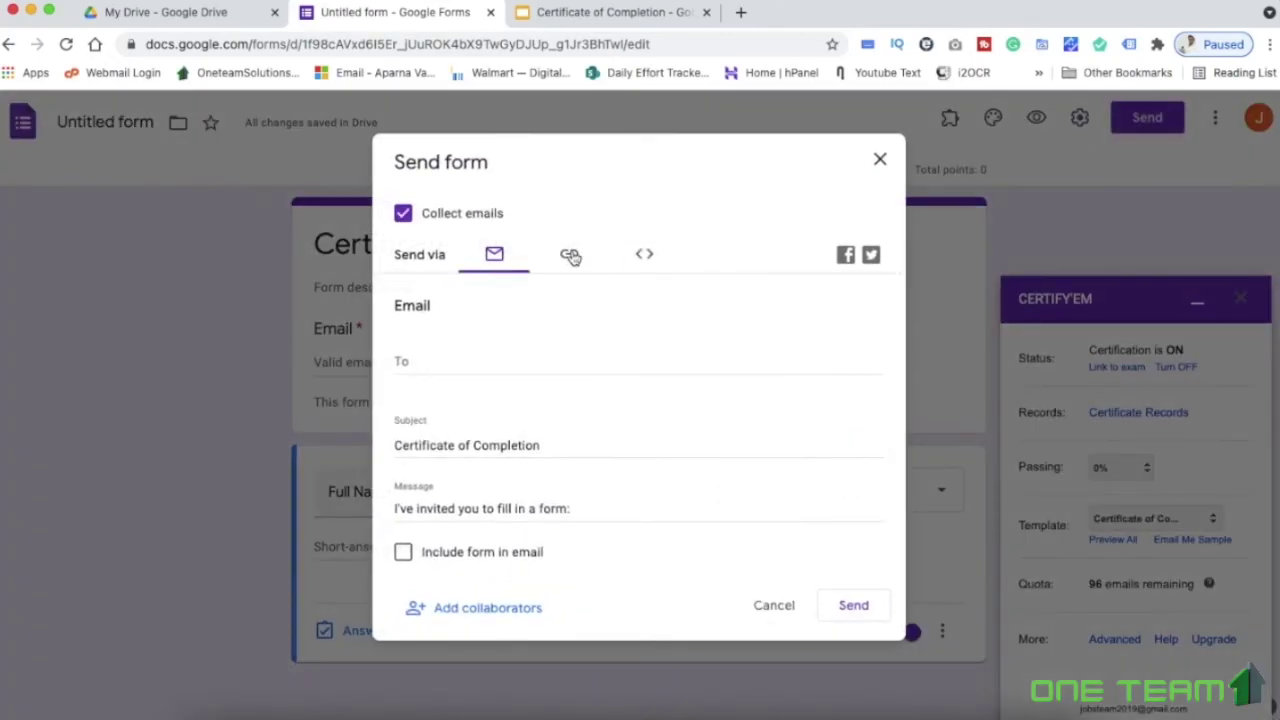
Copy the form's shortened share link
{"action": "left_click", "coordinate": [570, 256]}
{"action": "left_click", "coordinate": [403, 371]}
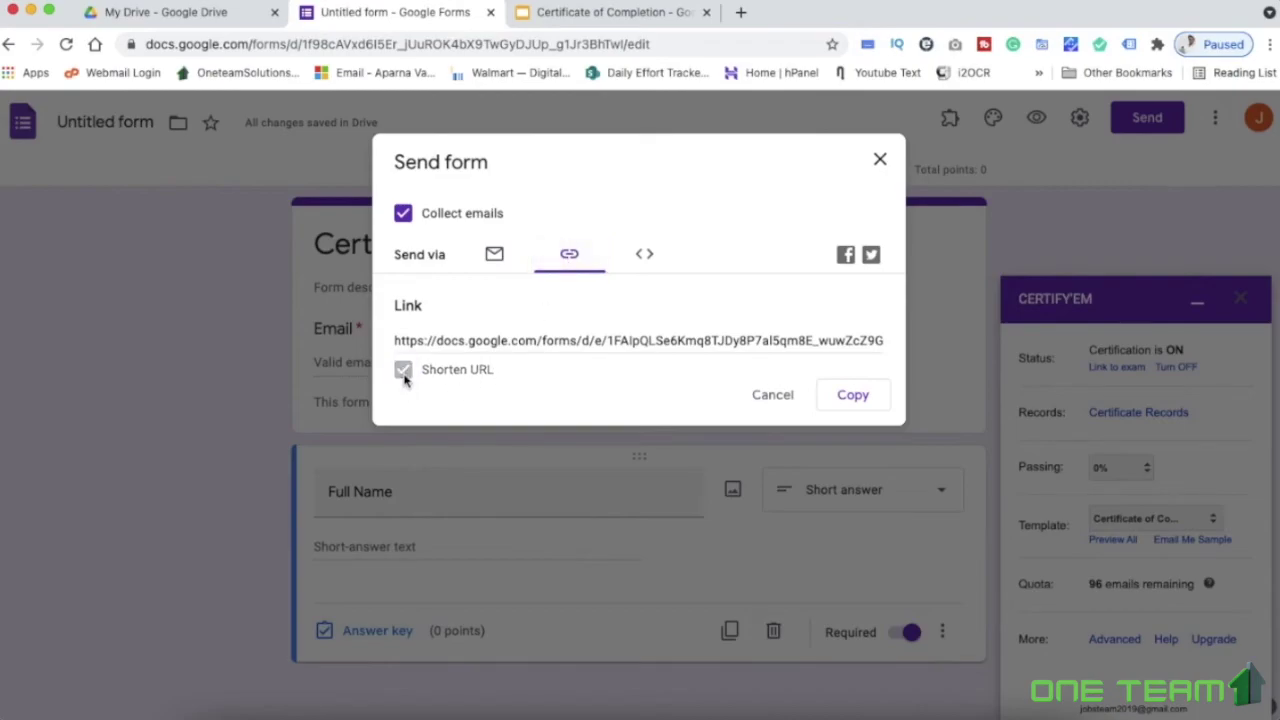
{"action": "left_click", "coordinate": [852, 397]}
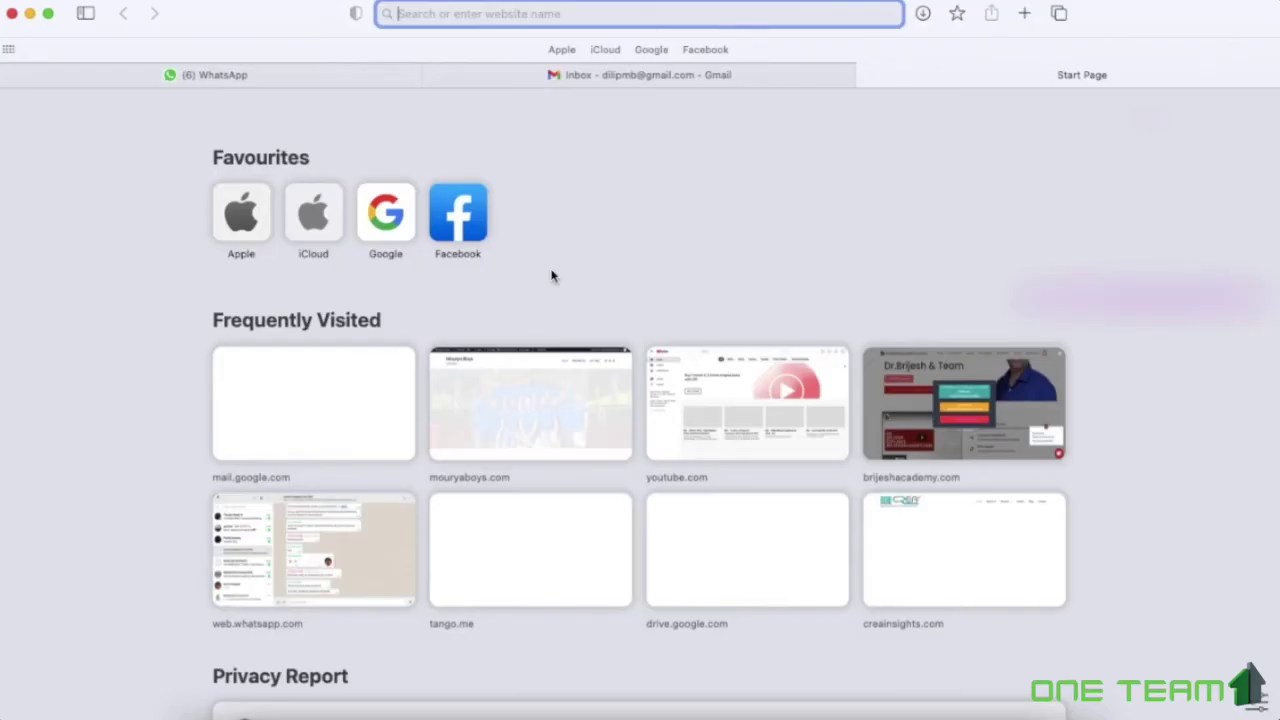
Load the form from the pasted link, enter the respondent's email and full name, and submit
{"action": "key", "text": "super+v"}
{"action": "key", "text": "Return"}
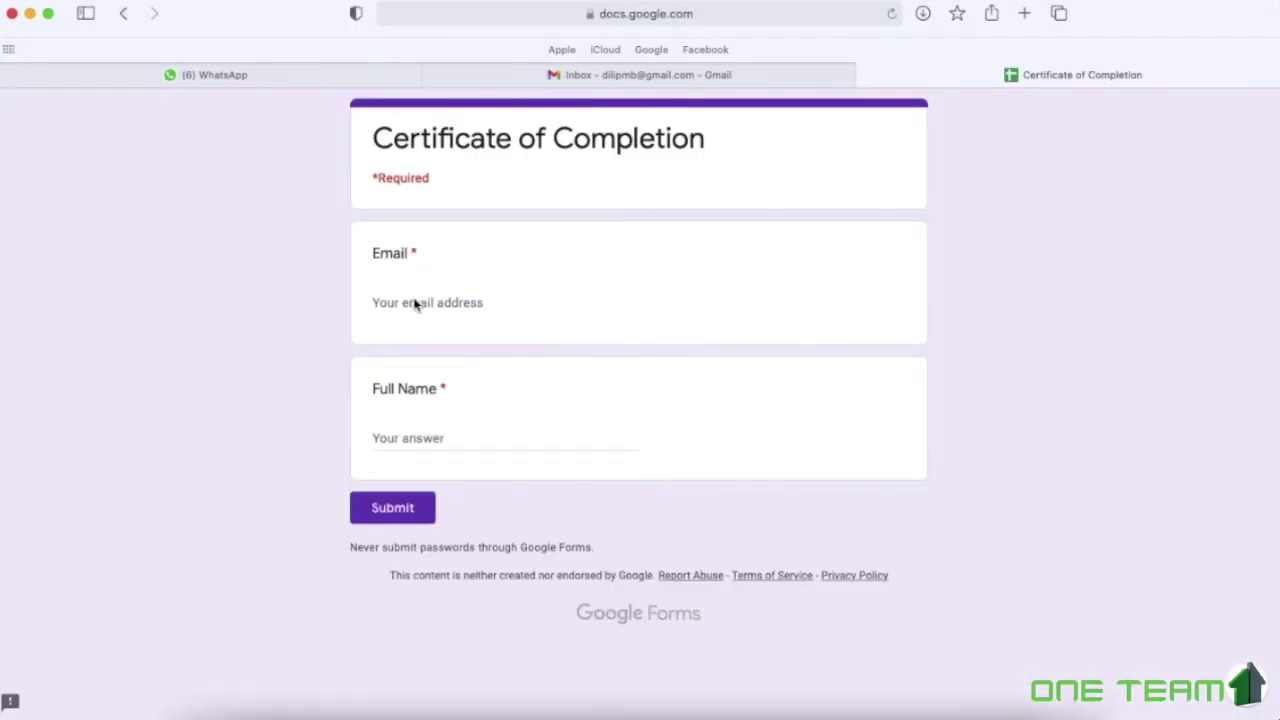
{"action": "left_click", "coordinate": [416, 305]}
{"action": "left_click", "coordinate": [505, 438]}
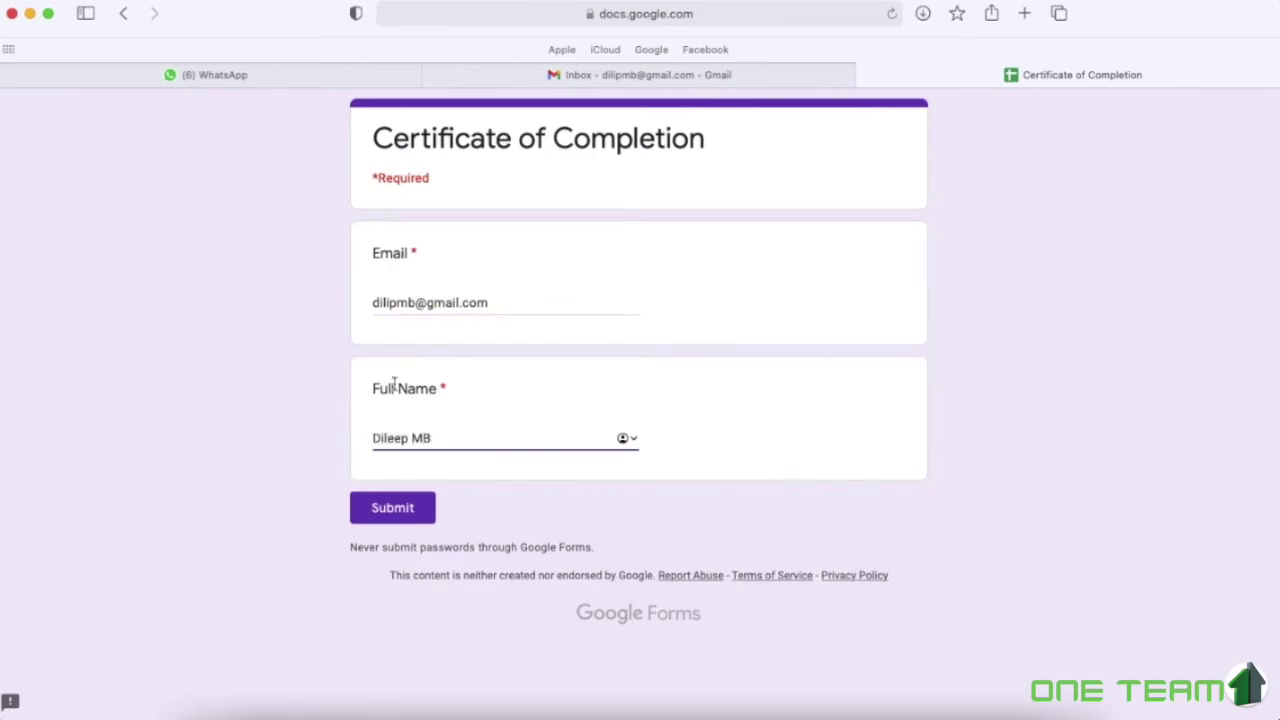
{"action": "left_click", "coordinate": [389, 511]}
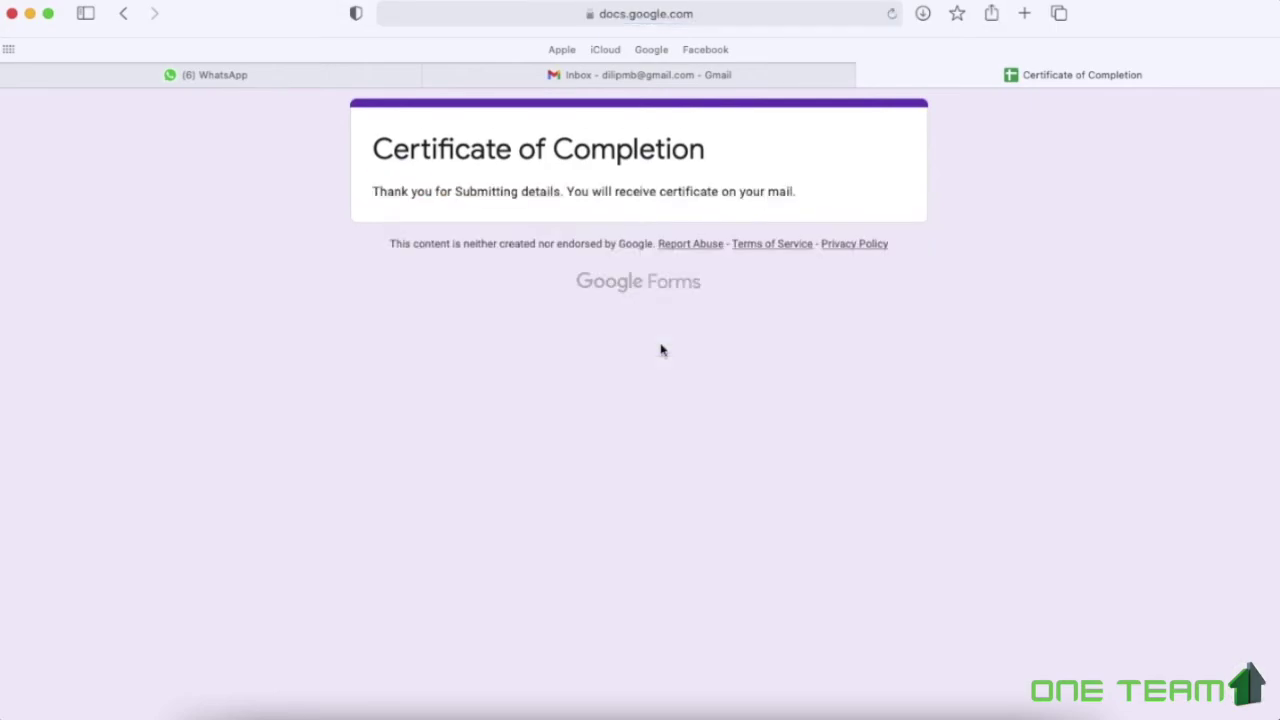
Open the Certificate of Participation email in Gmail, preview its certificate PDF, then return to the form tab
{"action": "left_click", "coordinate": [613, 73]}
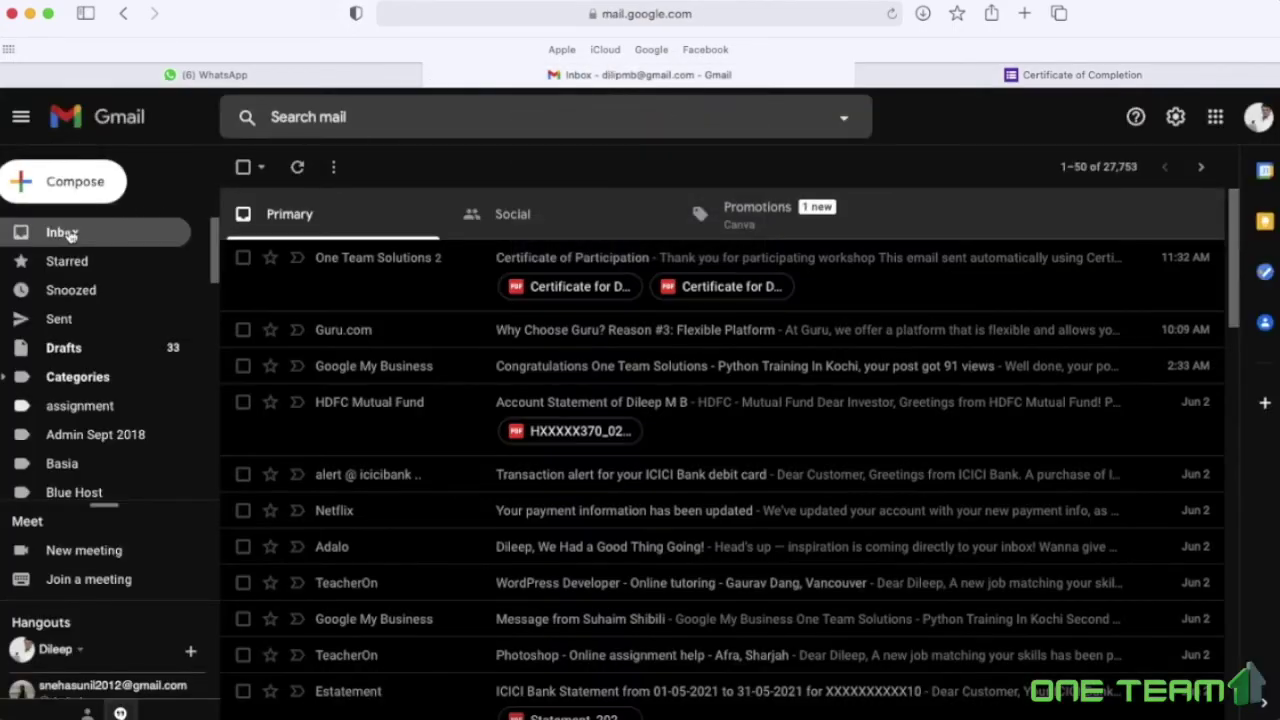
{"action": "left_click", "coordinate": [297, 166]}
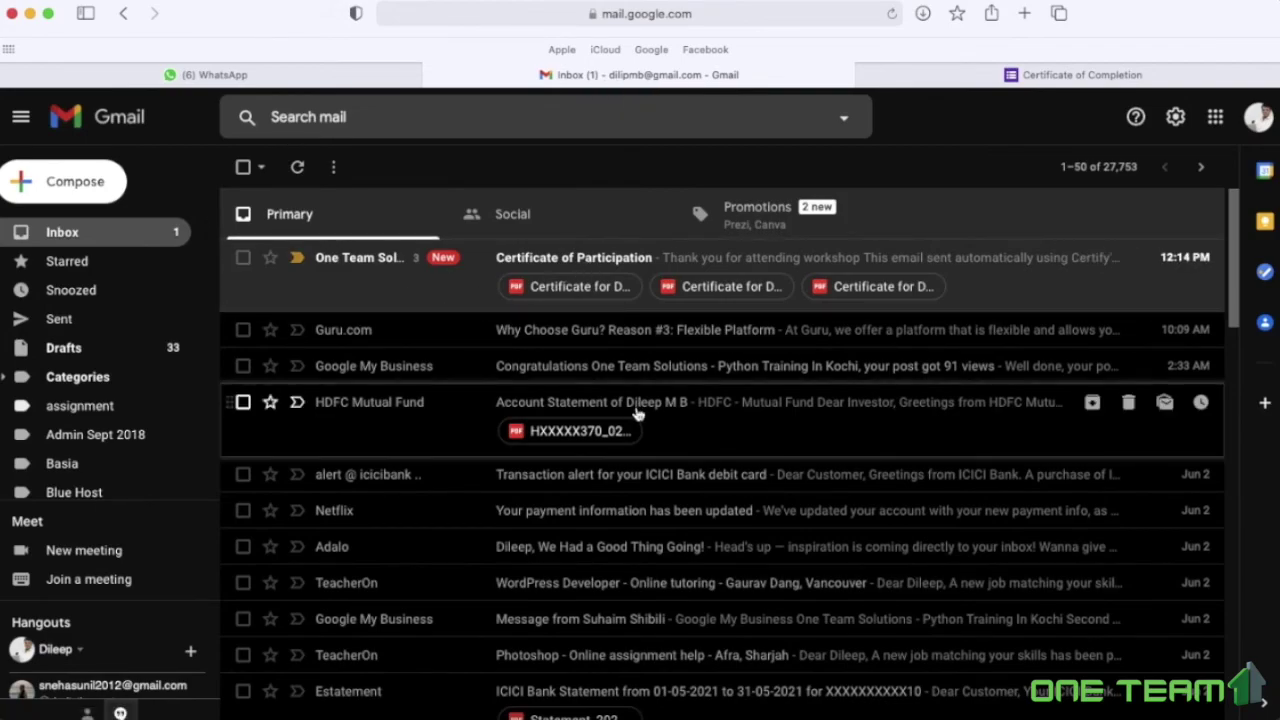
{"action": "left_click", "coordinate": [578, 260]}
{"action": "scroll", "coordinate": [729, 391], "scroll_direction": "down", "scroll_amount": 2}
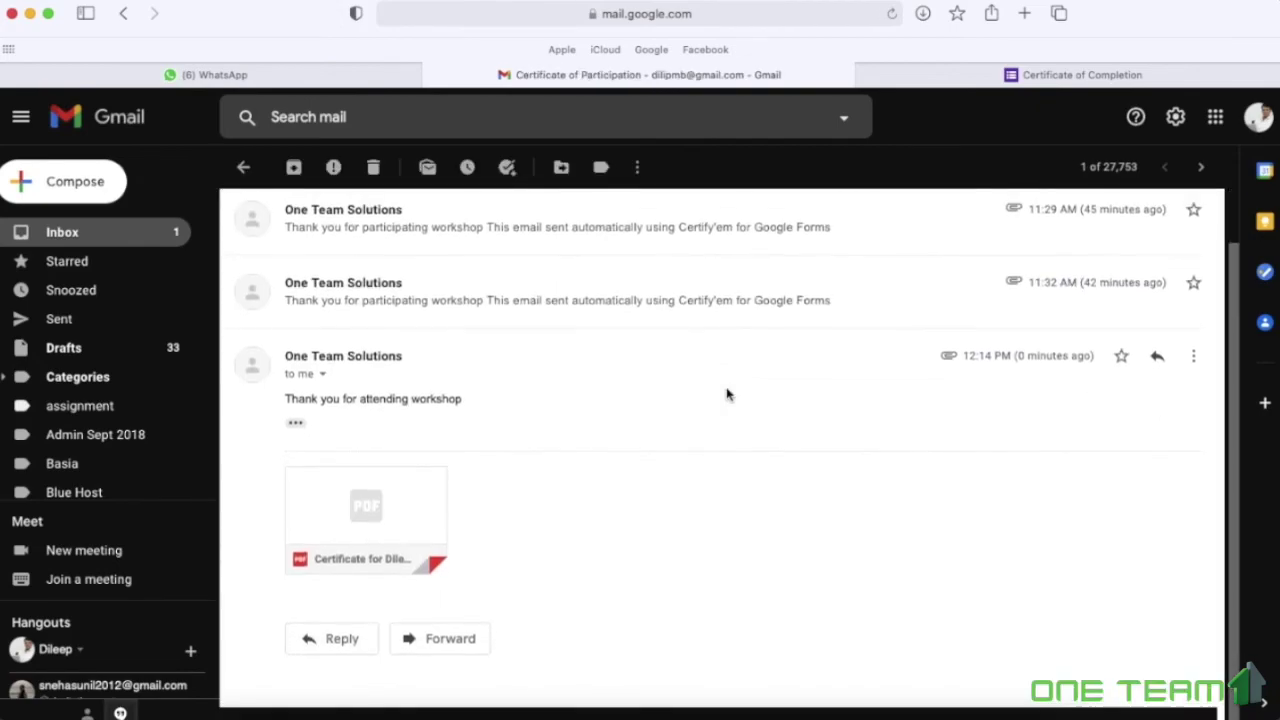
{"action": "left_click", "coordinate": [366, 517]}
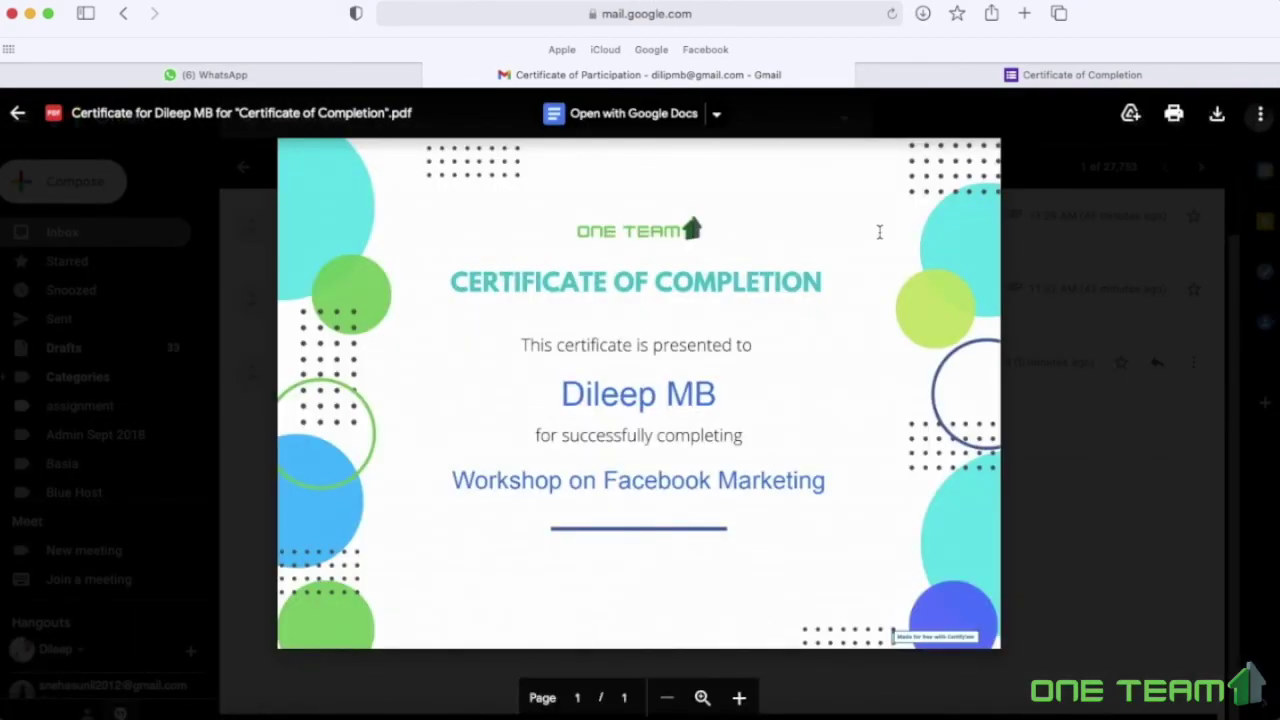
{"action": "key", "text": "ctrl+Tab"}
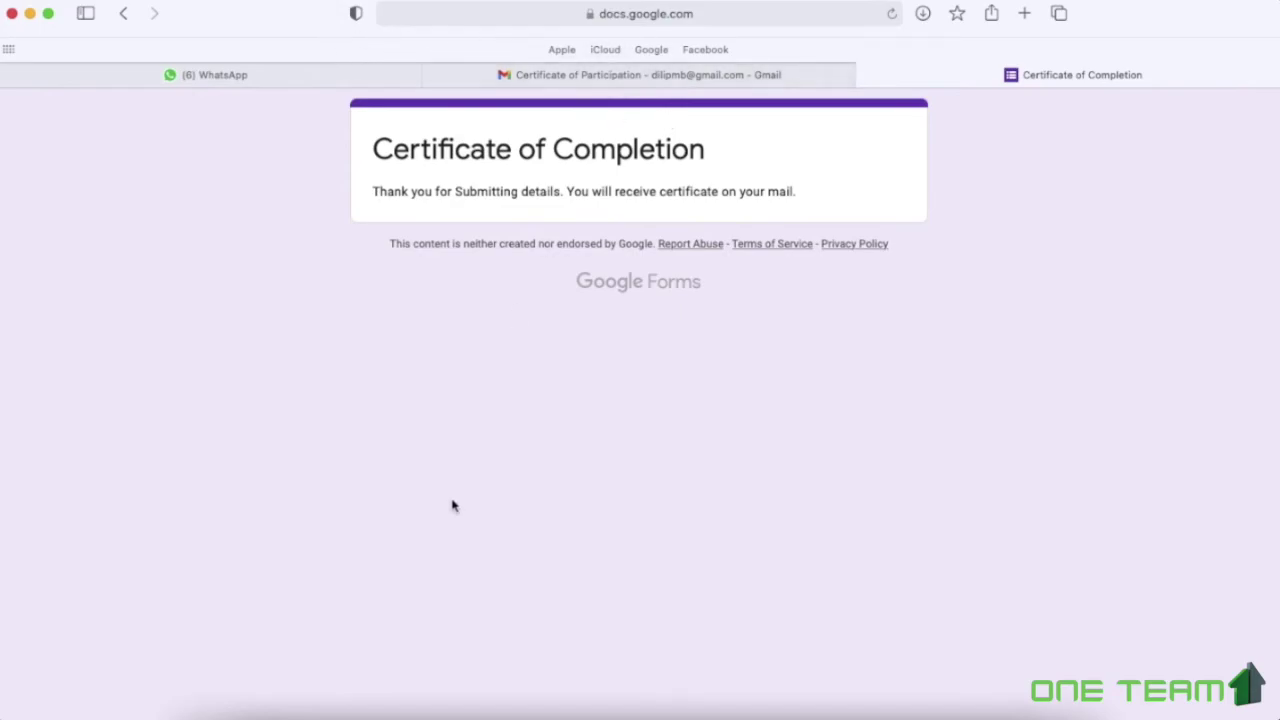
Link the responses to a new 'Untitled form (Responses)' spreadsheet, then return to the Certificate of Completion slides
{"action": "left_click", "coordinate": [335, 714]}
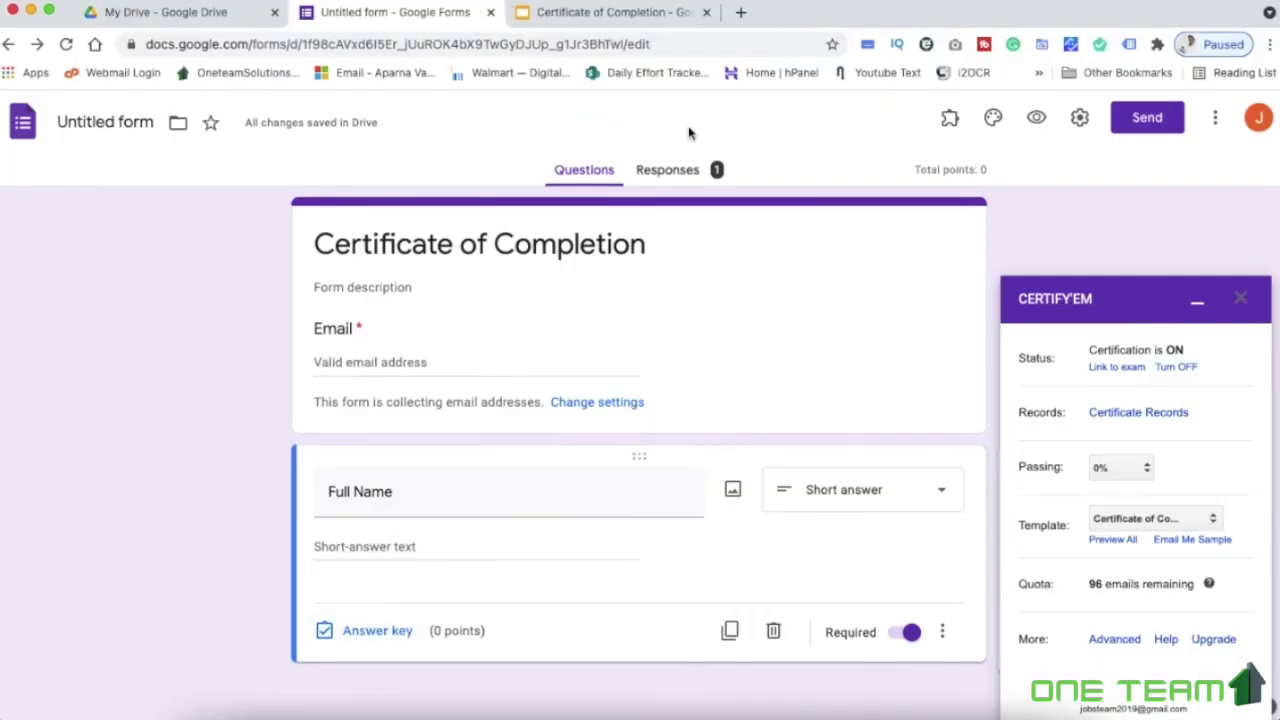
{"action": "left_click", "coordinate": [667, 170]}
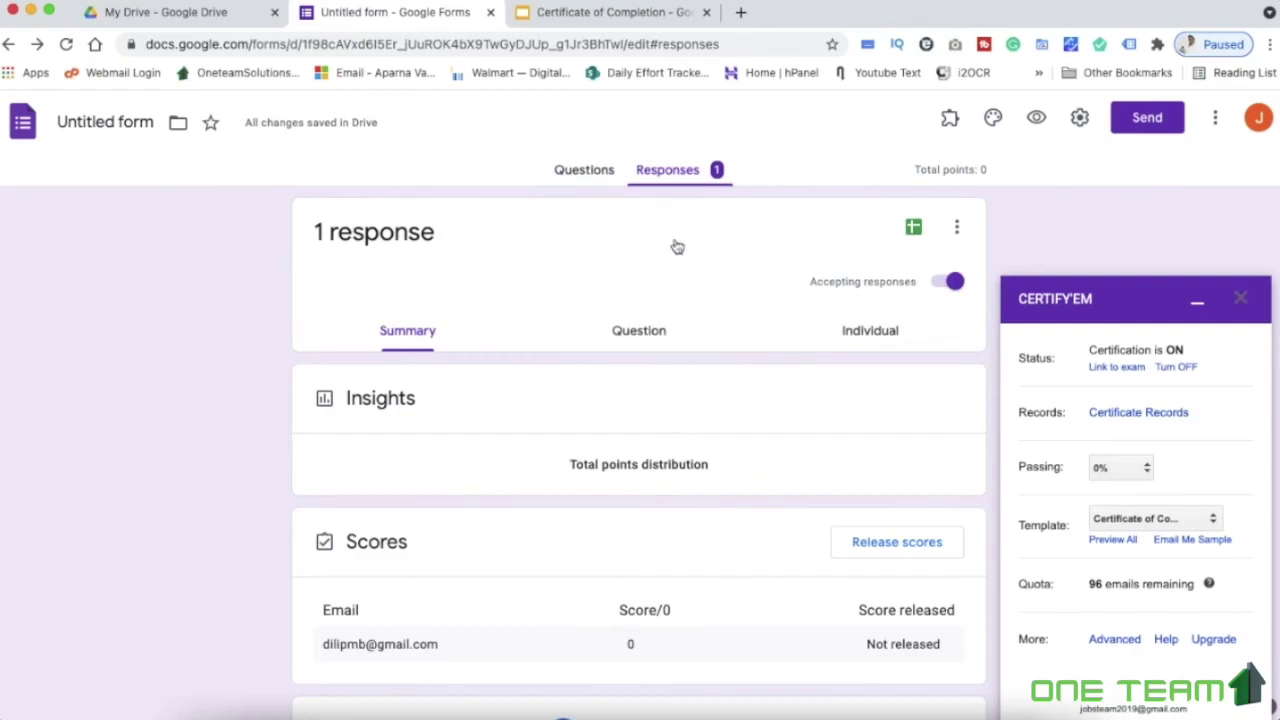
{"action": "left_click", "coordinate": [913, 227]}
{"action": "left_click", "coordinate": [849, 343]}
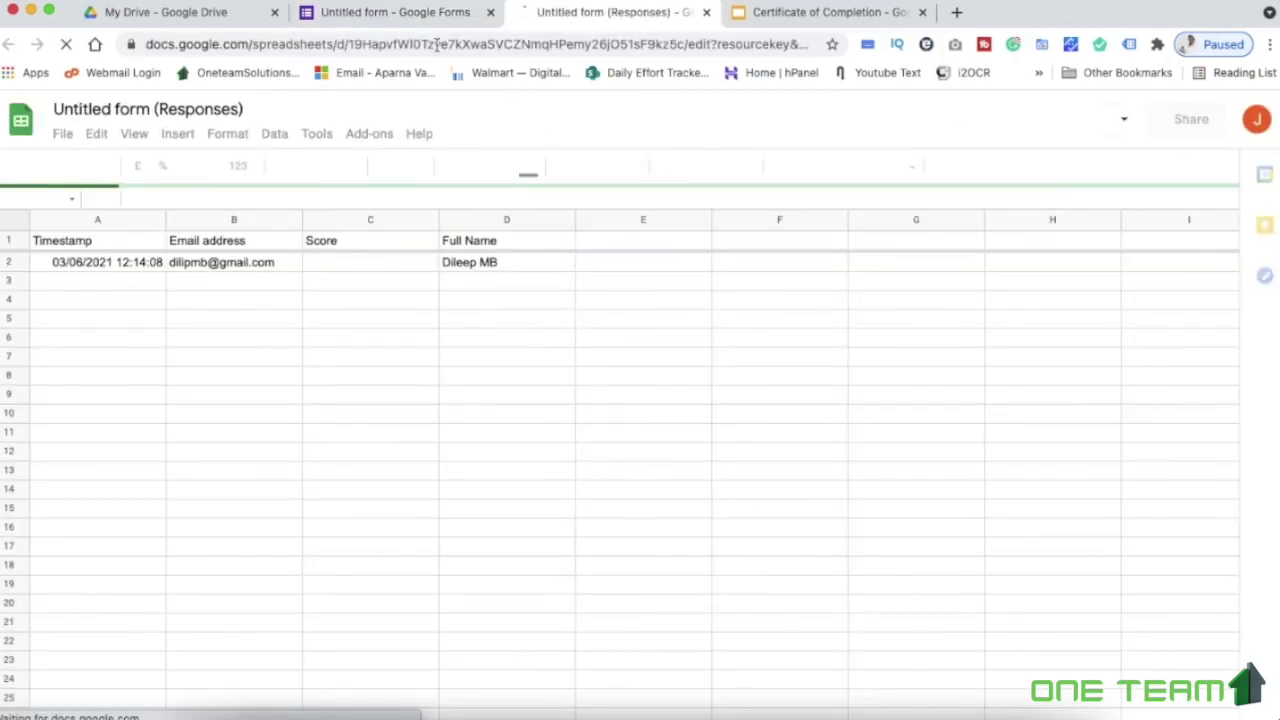
{"action": "left_click", "coordinate": [782, 13]}
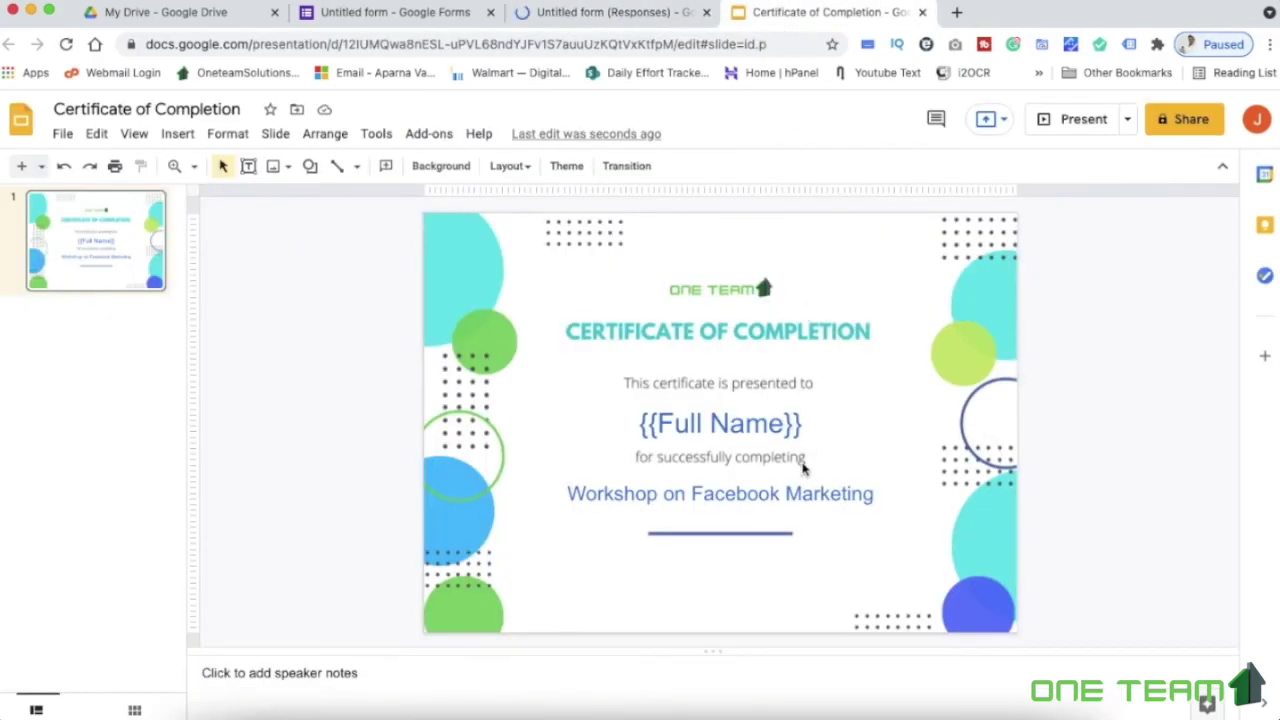